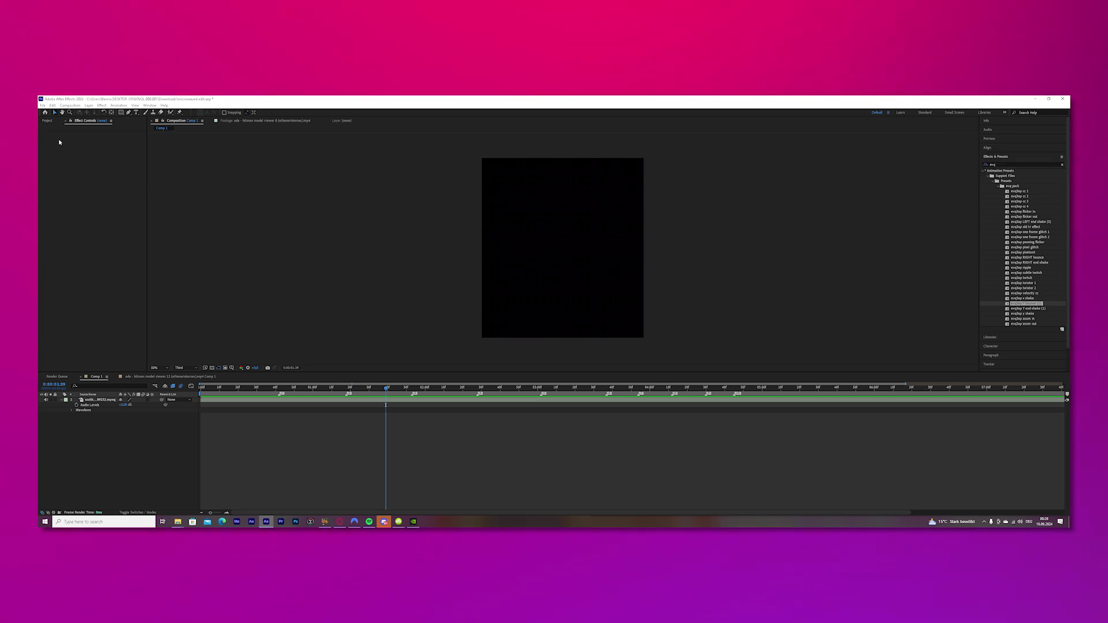
# - Enable frame blending and motion blur on all nine video clip layers in Comp 1
pyautogui.click(55, 123)
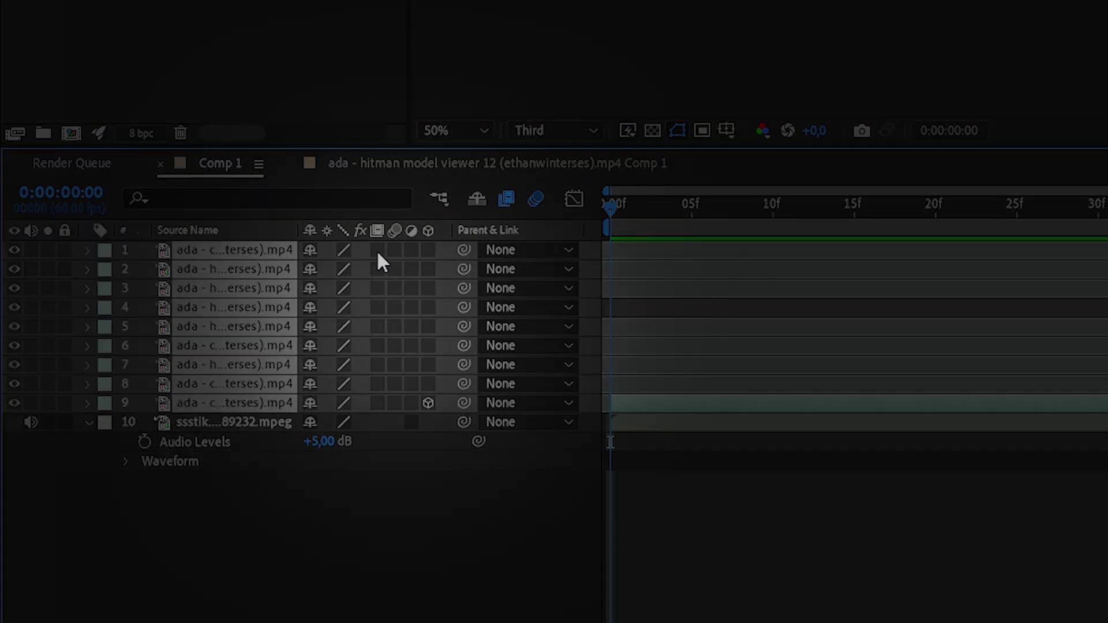
pyautogui.click(377, 250)
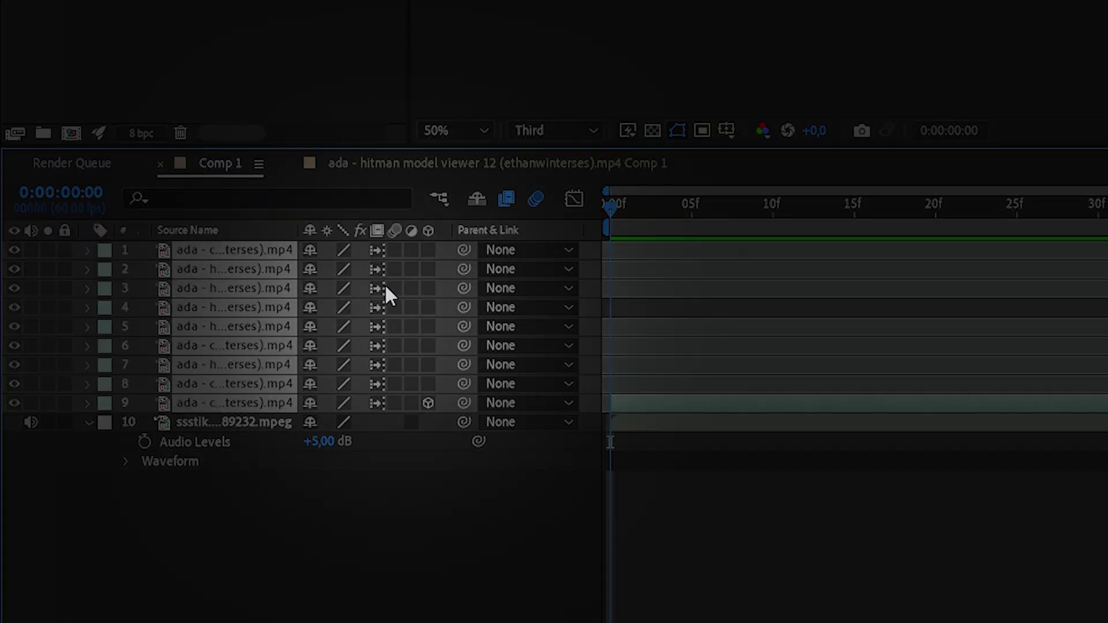
pyautogui.click(389, 250)
pyautogui.click(799, 539)
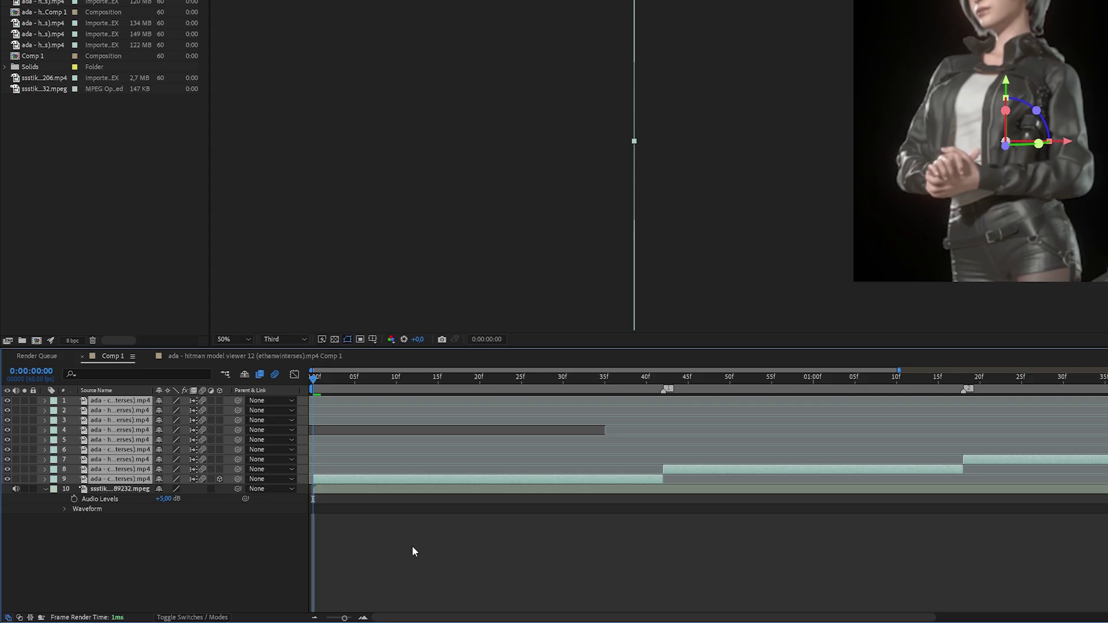
pyautogui.click(412, 546)
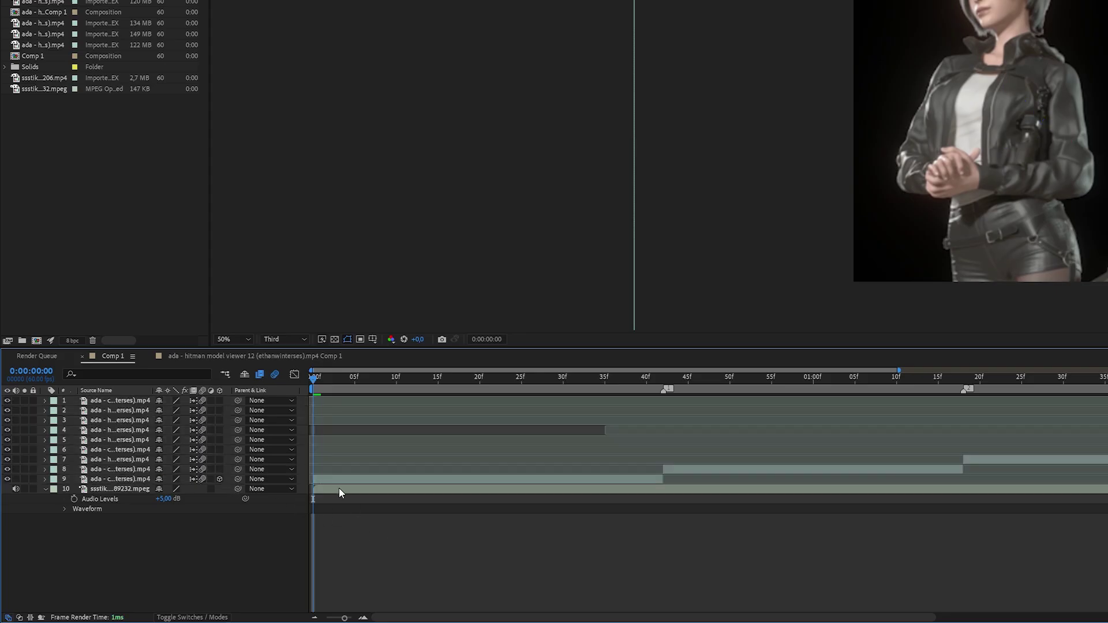
# - Apply Freeze Frame to the first video clip, layer 9, at the start of the composition
pyautogui.rightClick(343, 480)
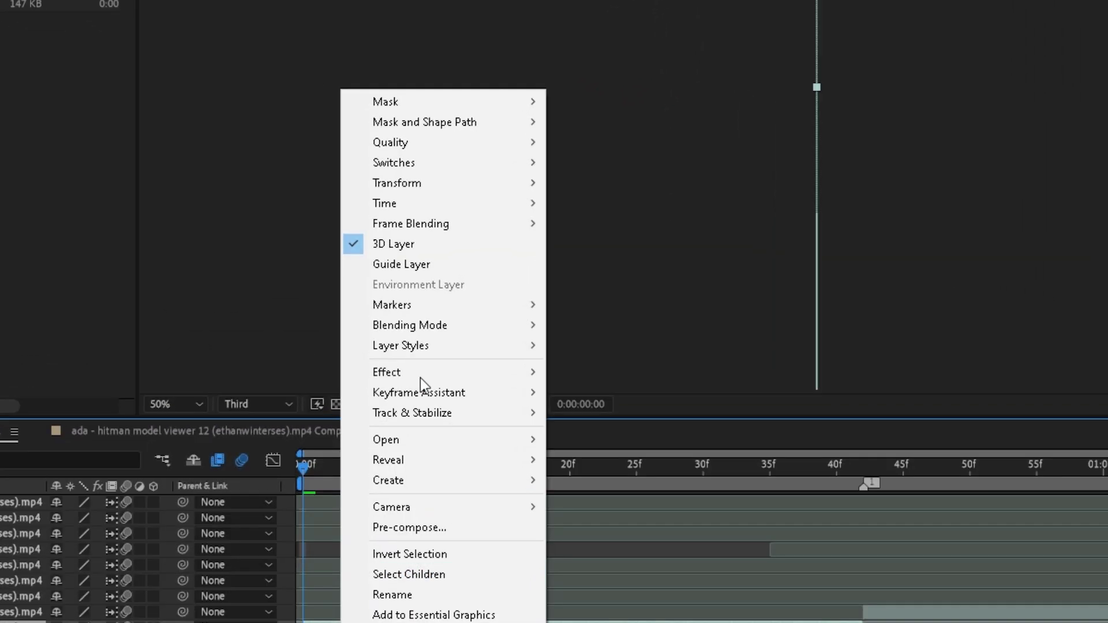
pyautogui.moveTo(412, 206)
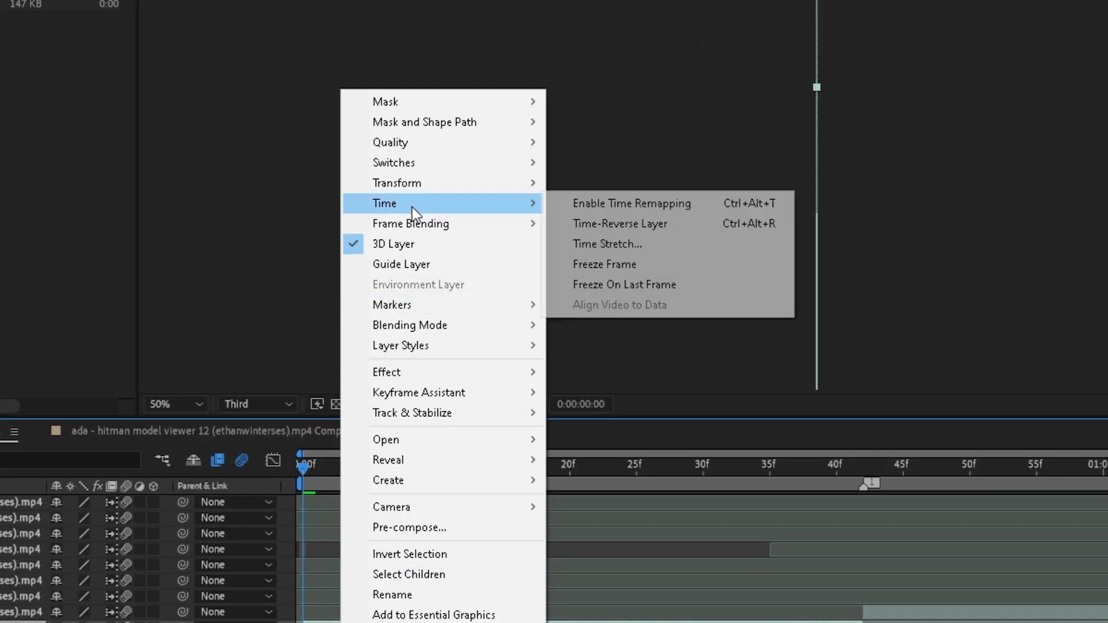
pyautogui.click(608, 268)
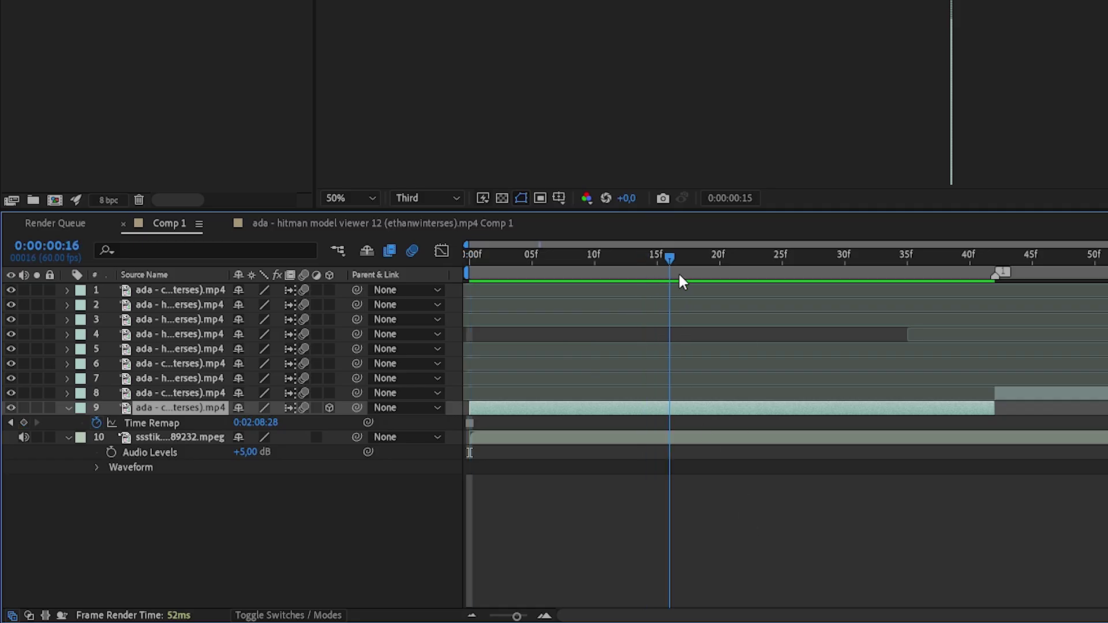
# - Add a Time Remap keyframe on the first clip at frame 41 with the value 0:02:09:23
pyautogui.press('space')
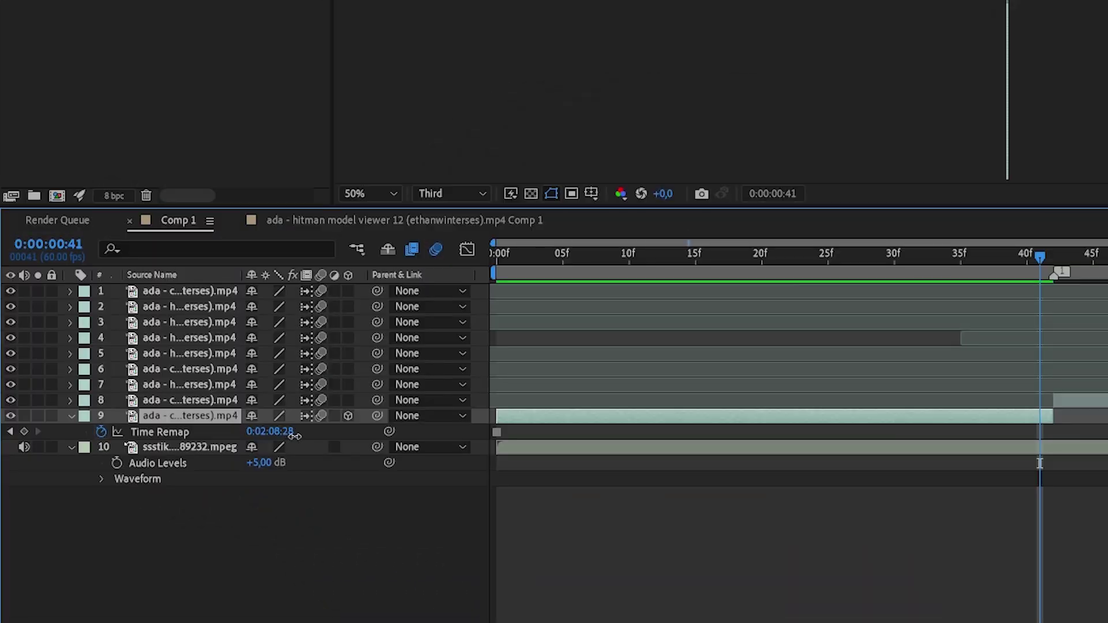
pyautogui.moveTo(294, 436); pyautogui.dragTo(306, 435)
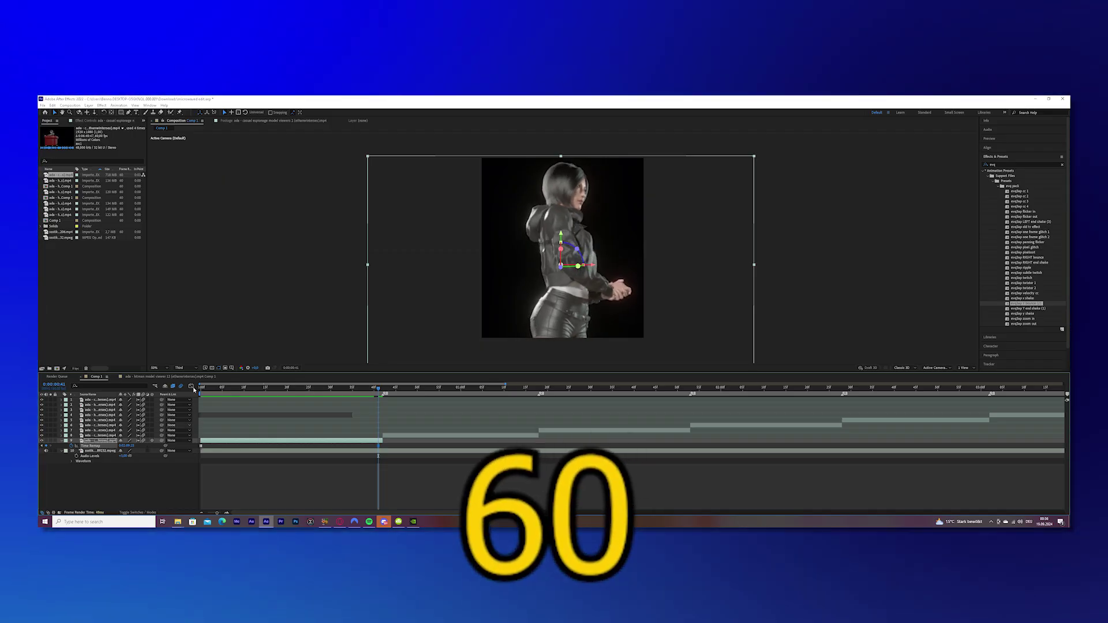
pyautogui.click(185, 367)
pyautogui.click(184, 396)
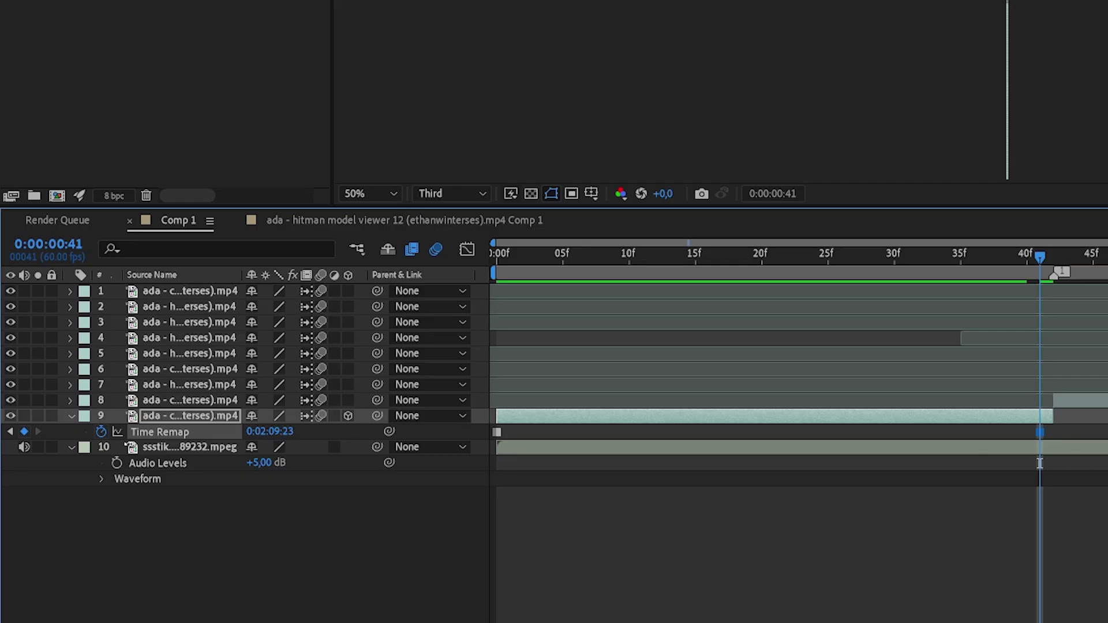
pyautogui.click(1054, 263)
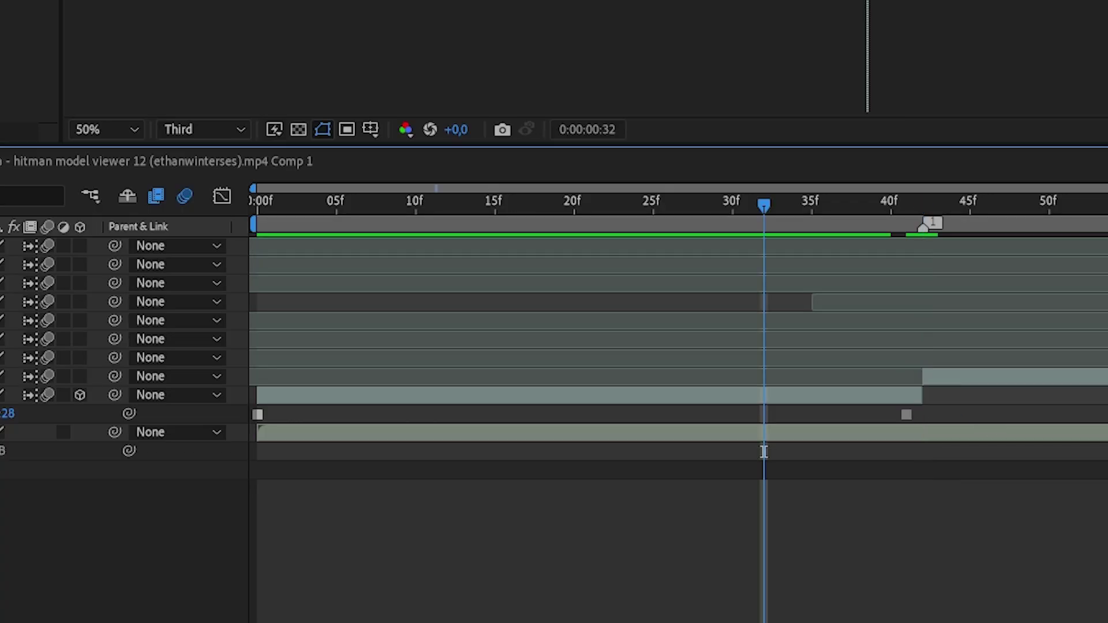
# - Shift the second Time Remap keyframe to frame 32 and add one at frame 42 with the value 0:02:08:43
pyautogui.moveTo(905, 416); pyautogui.dragTo(765, 425)
pyautogui.moveTo(787, 202); pyautogui.dragTo(904, 259)
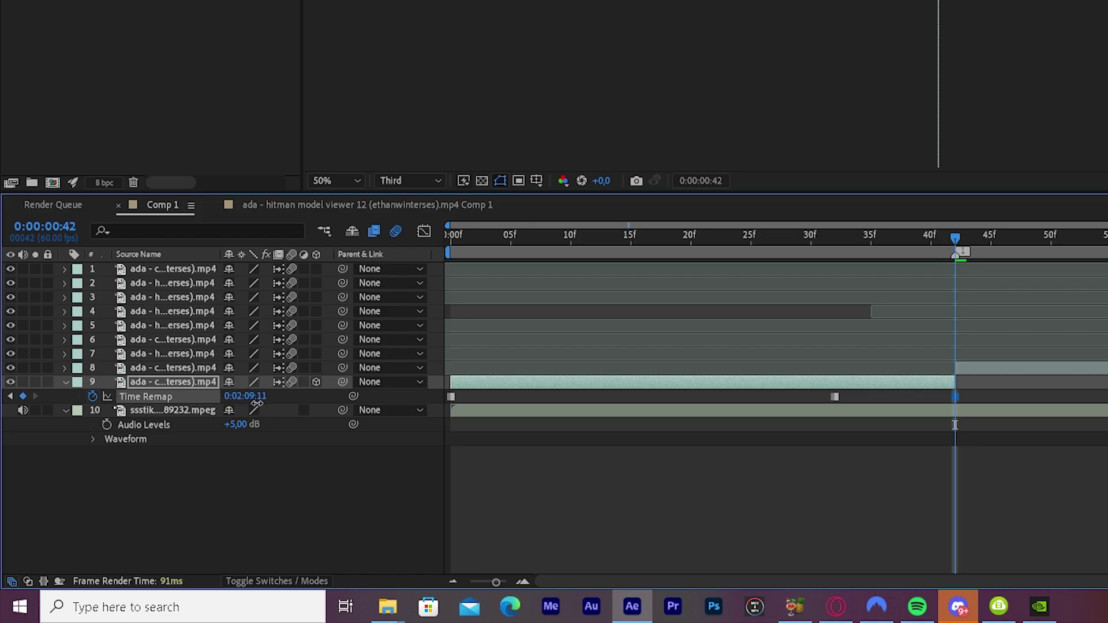
pyautogui.moveTo(254, 409); pyautogui.dragTo(253, 407)
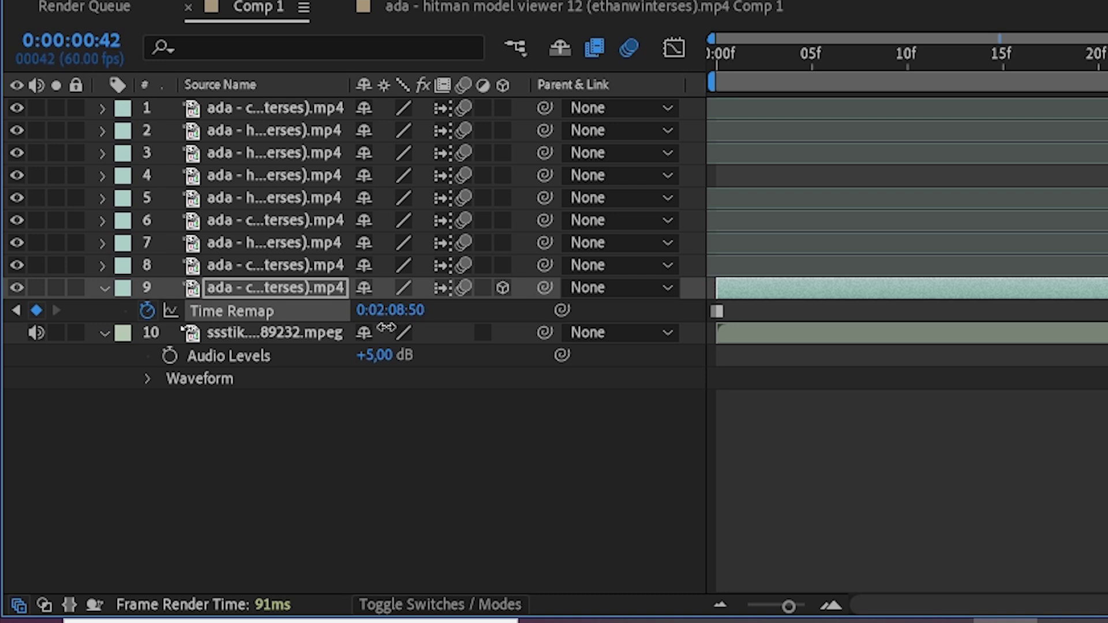
pyautogui.moveTo(386, 327); pyautogui.dragTo(380, 327)
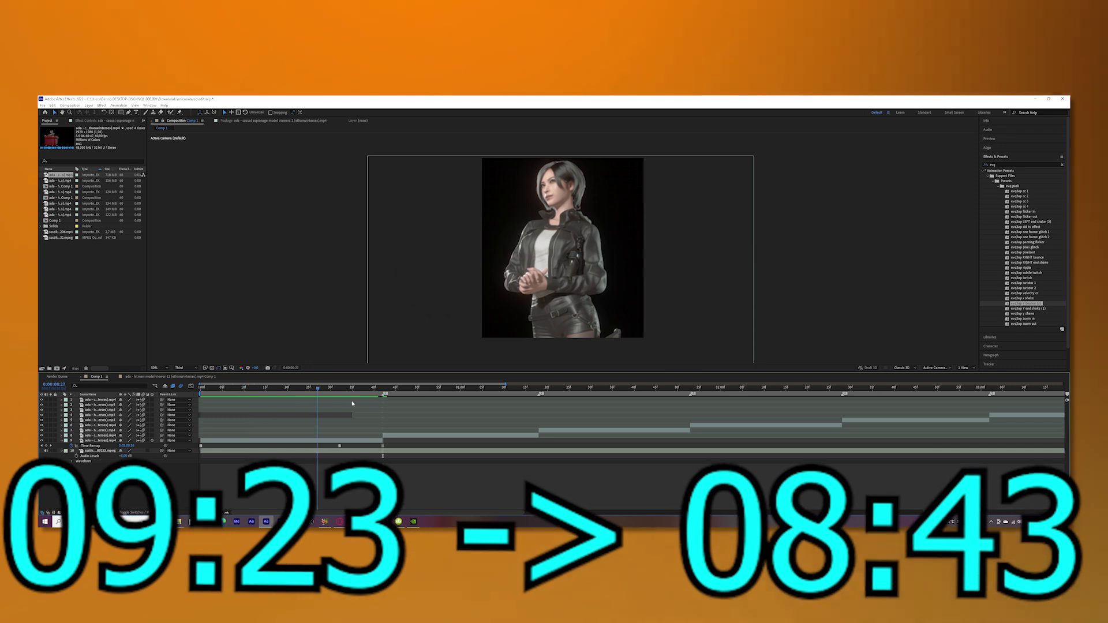
# - Apply Easy Ease to all three Time Remap keyframes of the first clip
pyautogui.press('space')
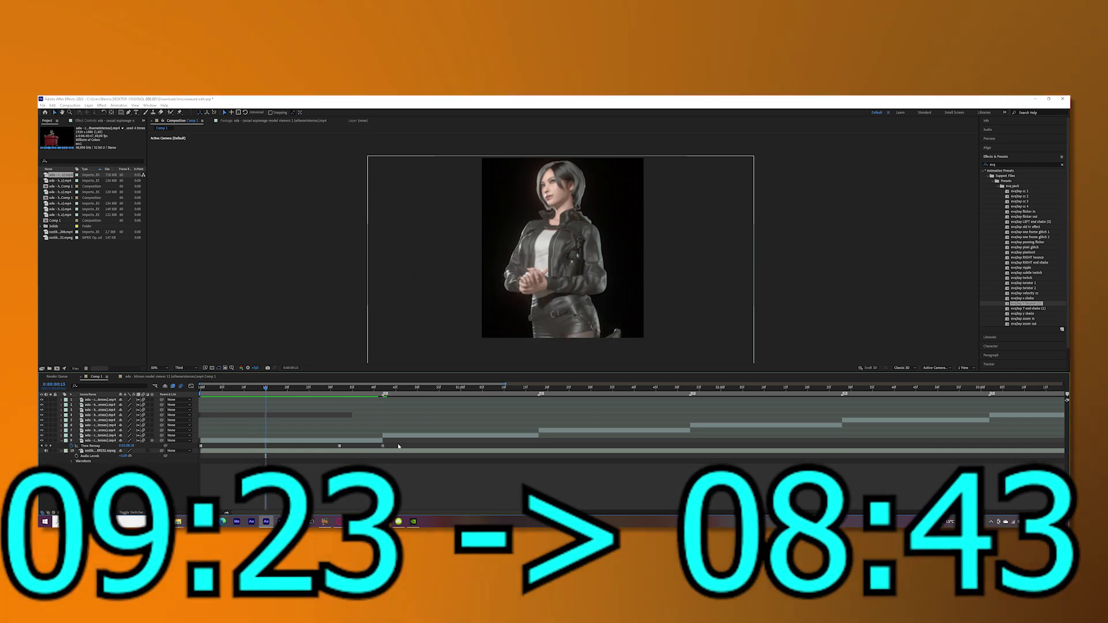
pyautogui.moveTo(398, 444); pyautogui.dragTo(280, 448)
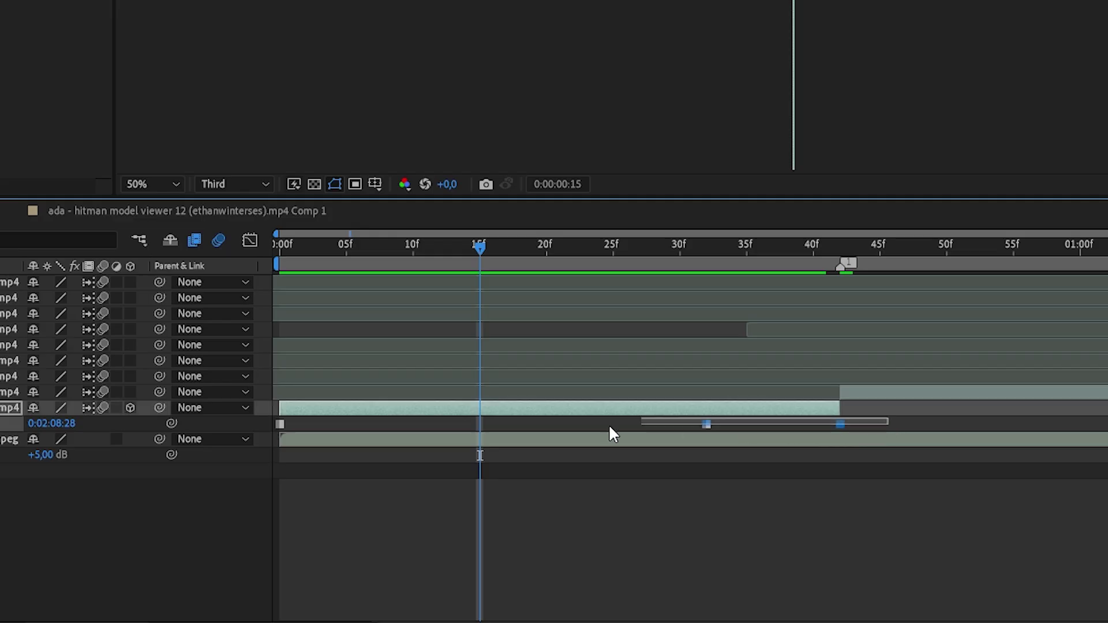
pyautogui.press('F9')
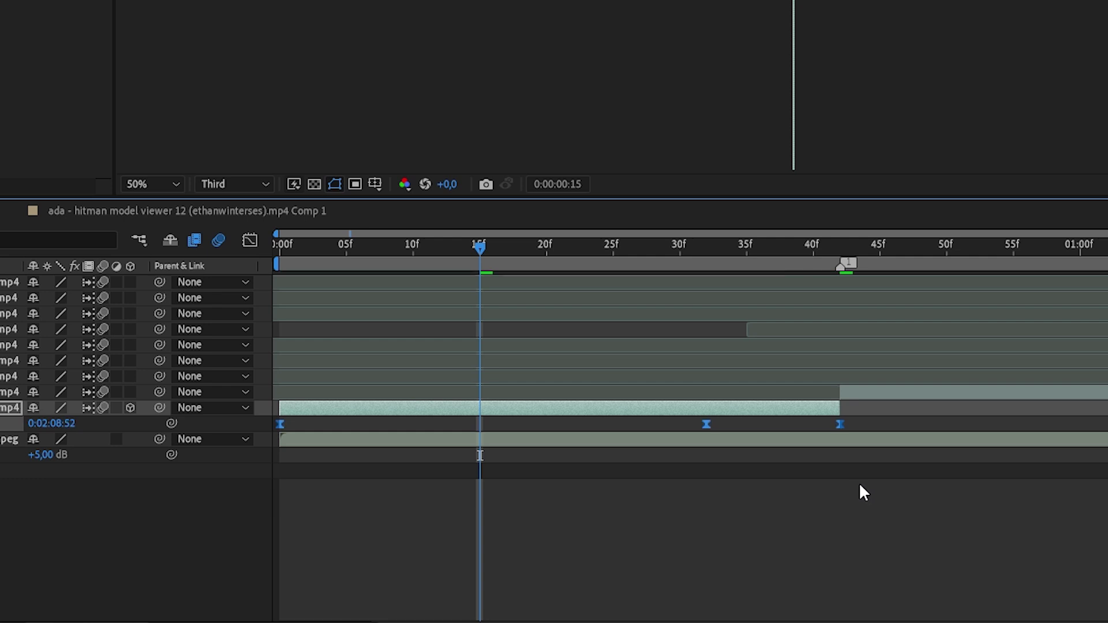
# - Steepen the Time Remap curve's start in the graph editor by pulling the first keyframe's outgoing handle up and shortening it
pyautogui.click(250, 242)
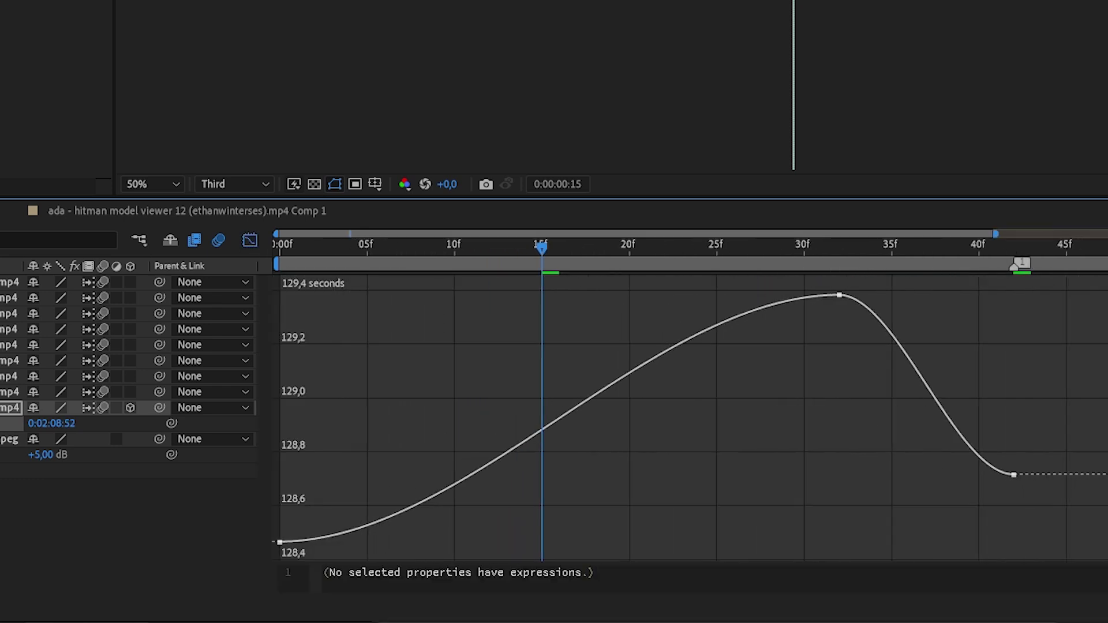
pyautogui.press('=')
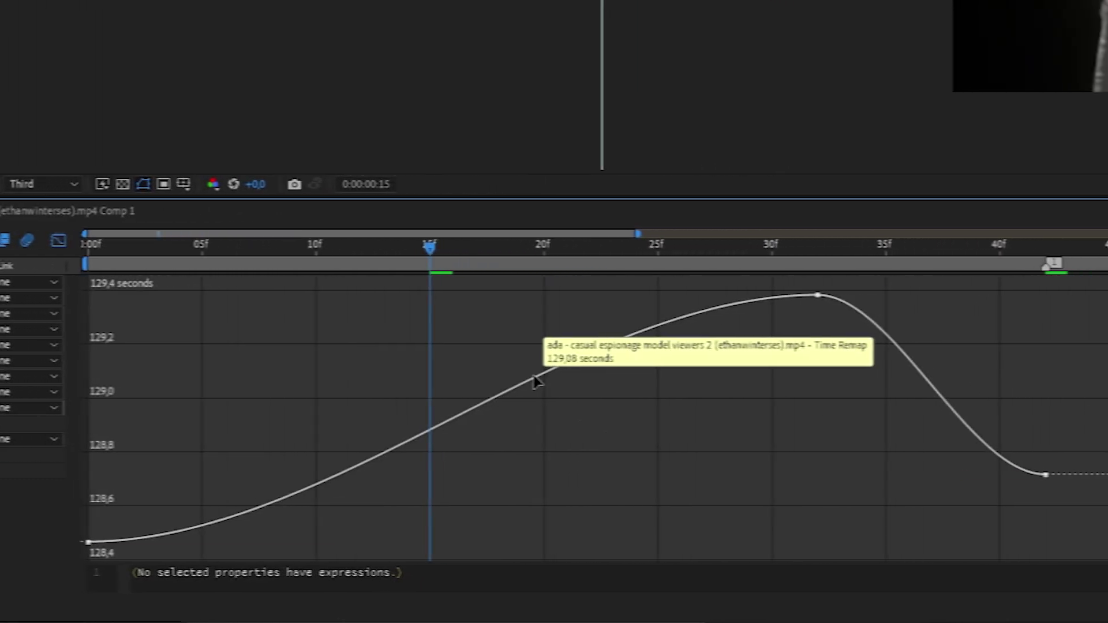
pyautogui.click(724, 381)
pyautogui.moveTo(306, 541); pyautogui.dragTo(223, 428)
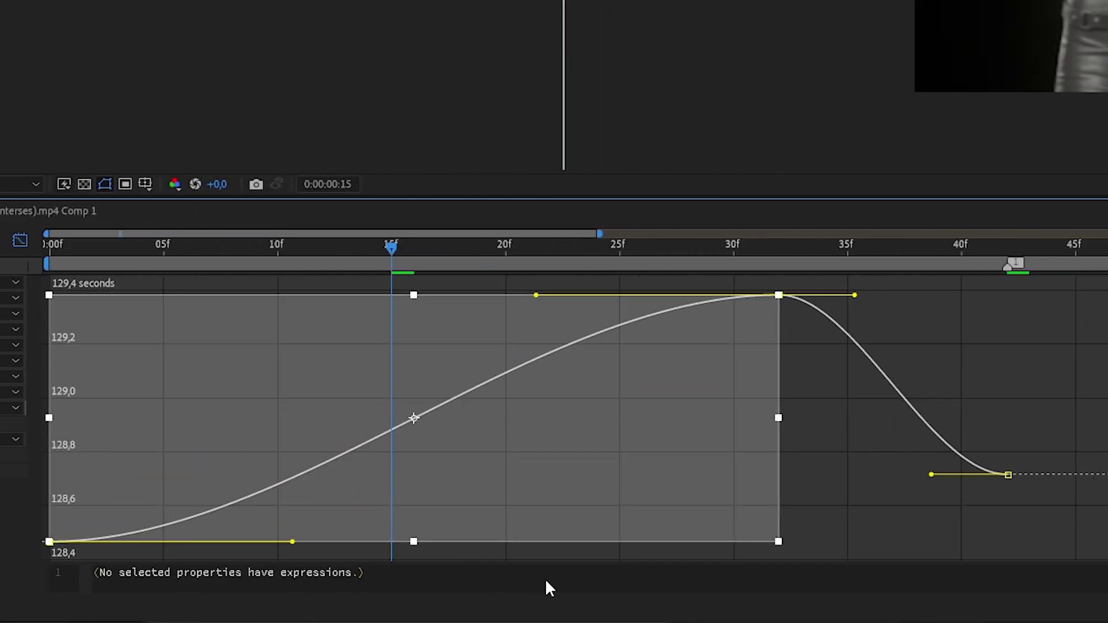
pyautogui.click(942, 512)
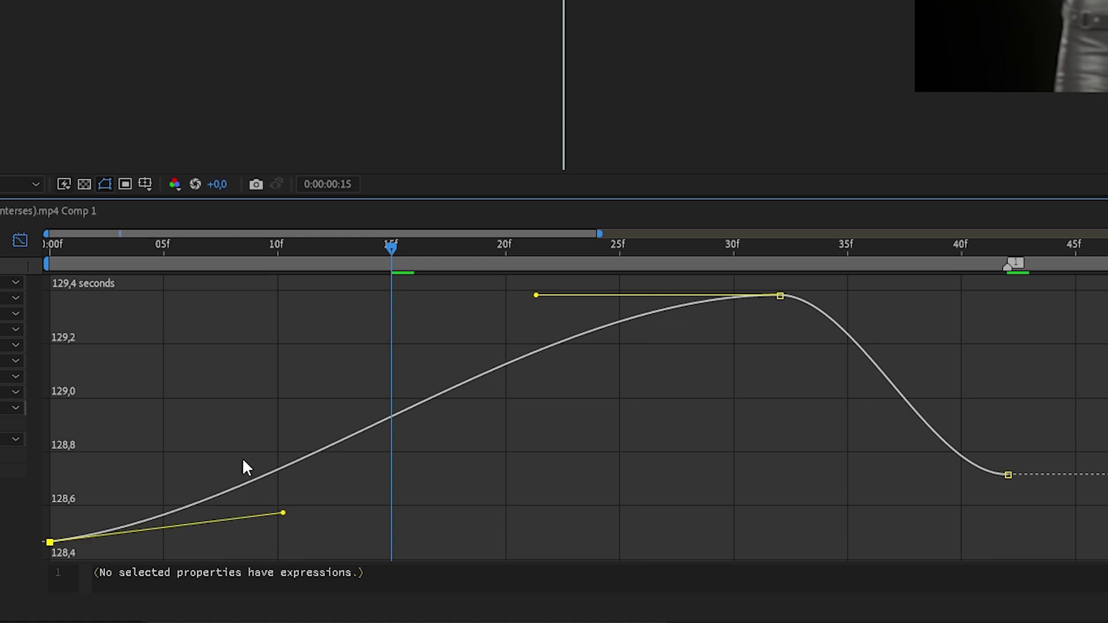
pyautogui.moveTo(109, 348); pyautogui.dragTo(105, 347)
# - Pull both handles of the frame 32 peak keyframe steeply down so the Time Remap curve forms a sharp peak
pyautogui.click(782, 393)
pyautogui.click(780, 296)
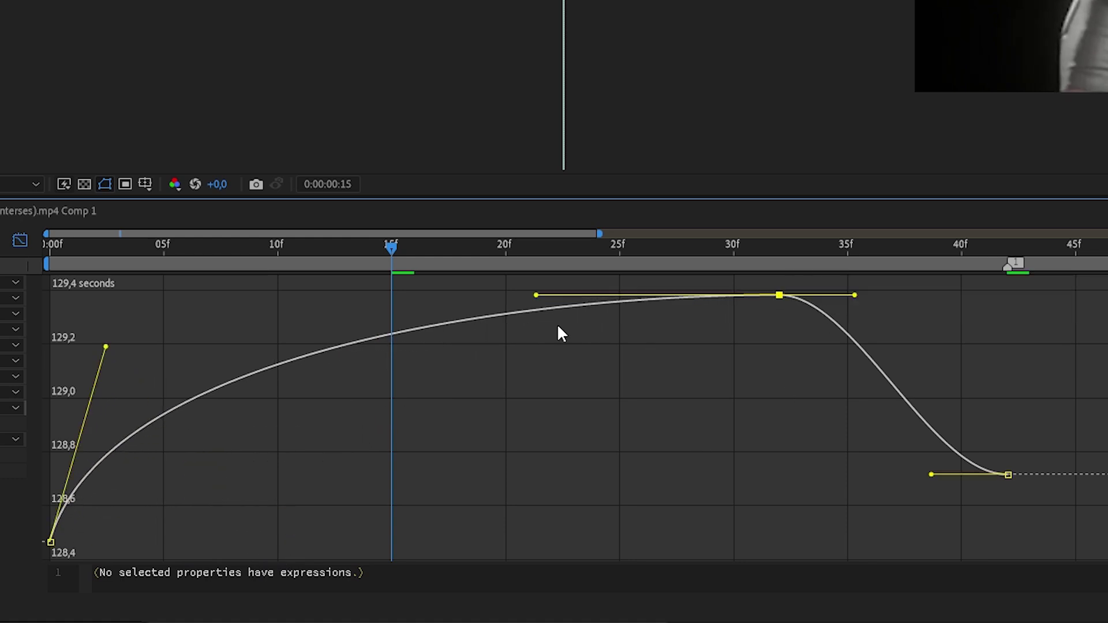
pyautogui.moveTo(732, 442); pyautogui.dragTo(734, 463)
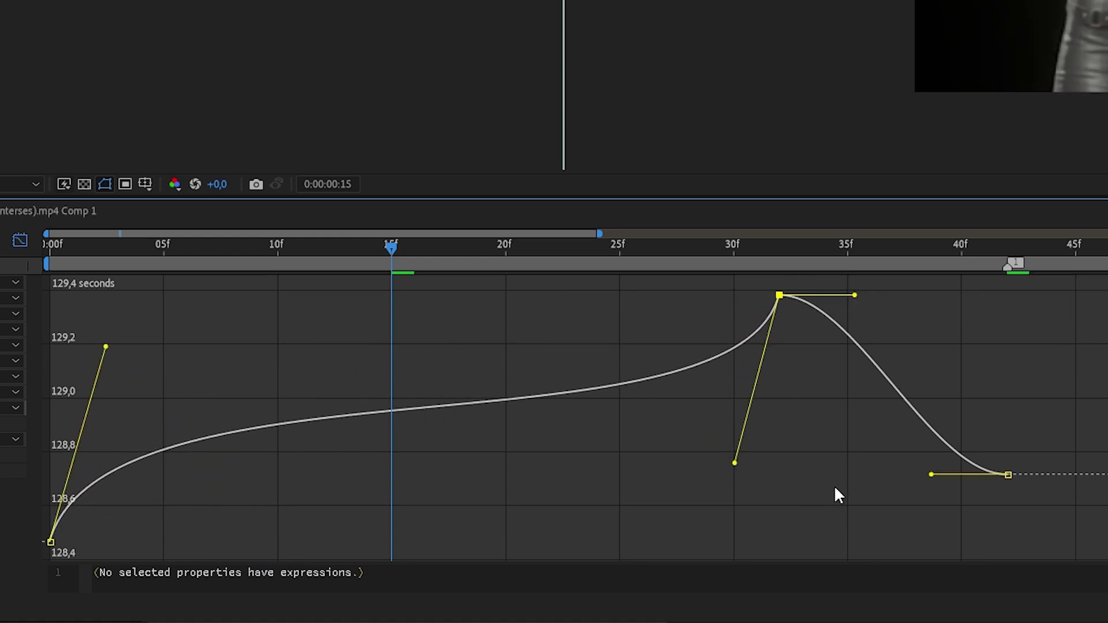
pyautogui.moveTo(817, 355); pyautogui.dragTo(795, 386)
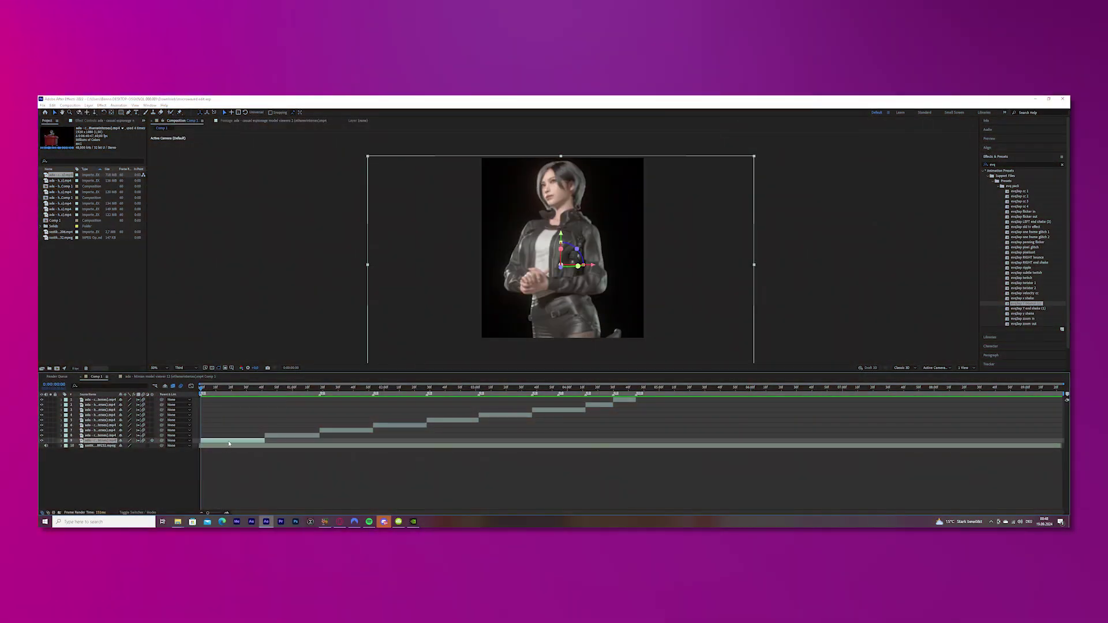
# - Pre-compose the first four video clips separately, moving all attributes and adjusting each composition's duration to the layer's time span
pyautogui.press('Escape')
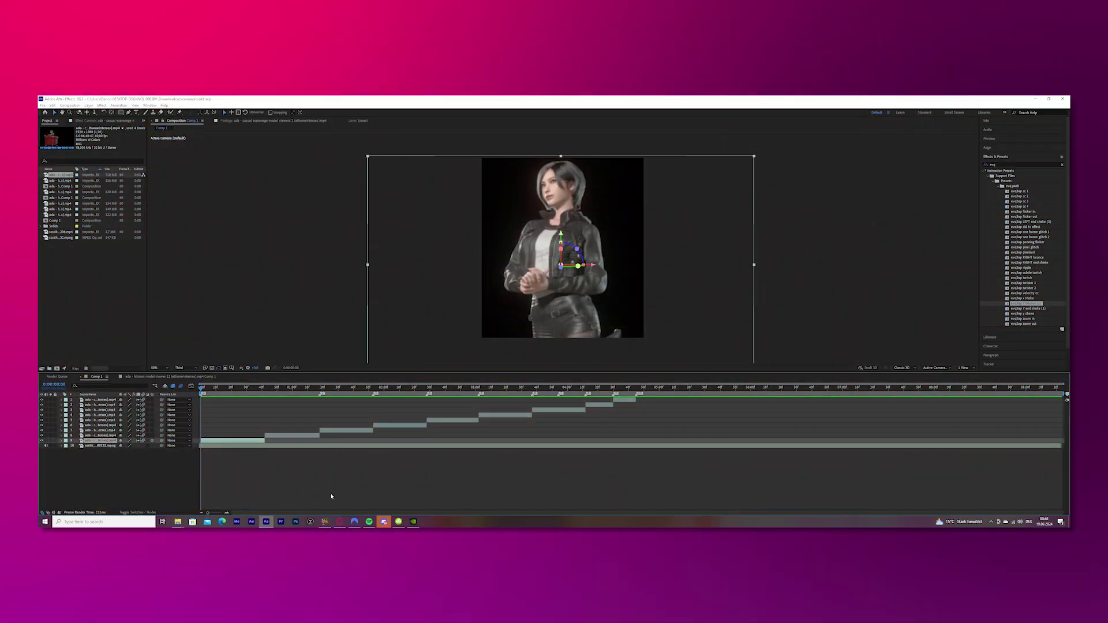
pyautogui.press('space')
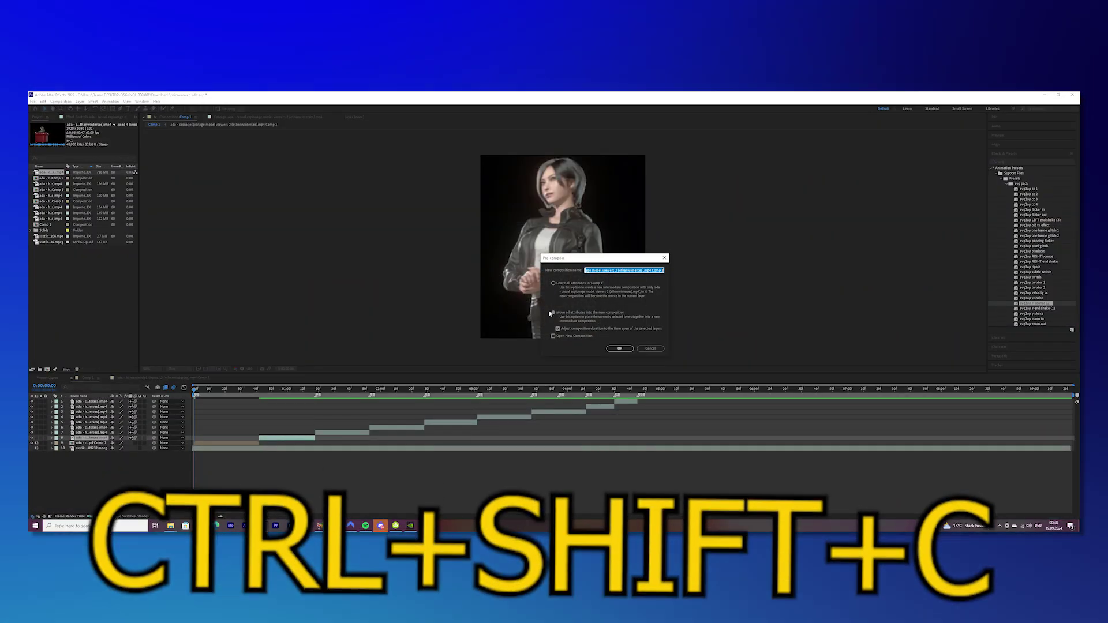
pyautogui.press('Return')
pyautogui.click(330, 431)
pyautogui.hotkey('ctrl', 'shift', 'c')
pyautogui.click(618, 348)
pyautogui.click(399, 425)
pyautogui.hotkey('ctrl', 'shift', 'c')
pyautogui.click(619, 347)
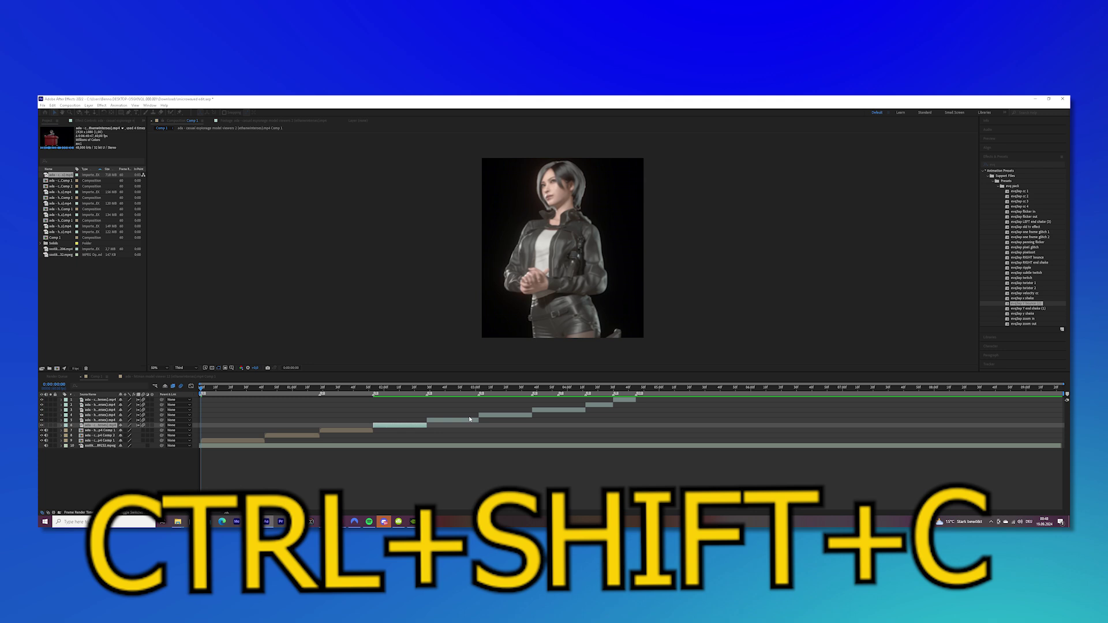
# - Pre-compose the fifth, sixth and seventh video clips, each into its own composition with all attributes moved
pyautogui.click(452, 421)
pyautogui.hotkey('ctrl', 'shift', 'c')
pyautogui.click(619, 347)
pyautogui.click(505, 415)
pyautogui.hotkey('ctrl', 'shift', 'c')
pyautogui.click(618, 347)
pyautogui.click(559, 410)
pyautogui.hotkey('ctrl', 'shift', 'c')
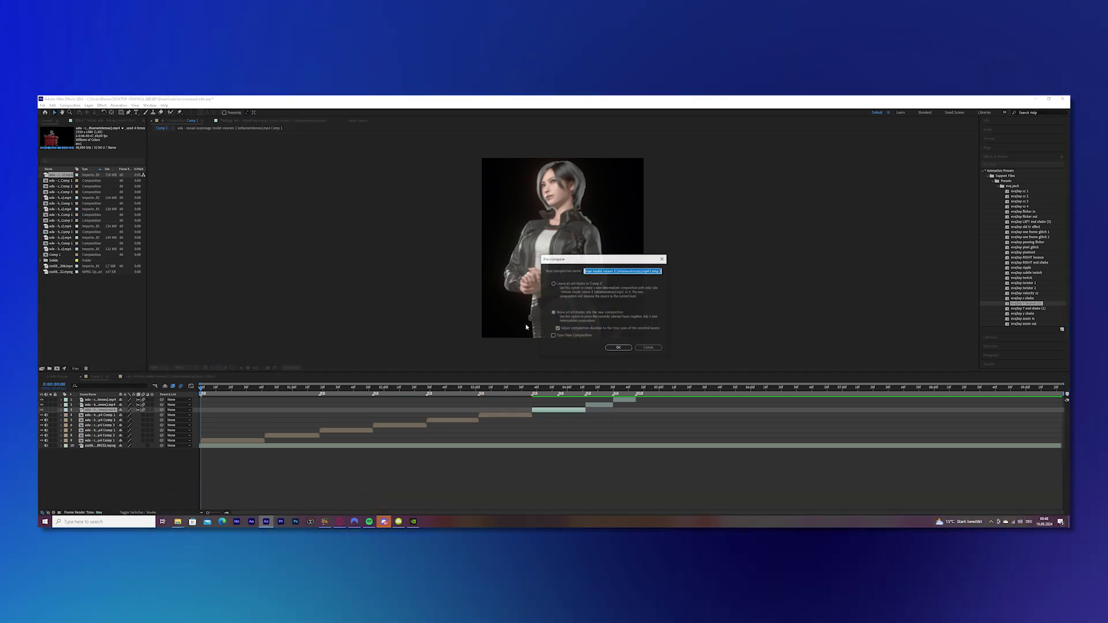
pyautogui.click(619, 347)
# - Pre-compose the last two video clips, each into its own composition with all attributes moved
pyautogui.click(598, 406)
pyautogui.hotkey('ctrl', 'shift', 'c')
pyautogui.click(618, 347)
pyautogui.click(624, 400)
pyautogui.hotkey('ctrl', 'shift', 'c')
pyautogui.click(618, 348)
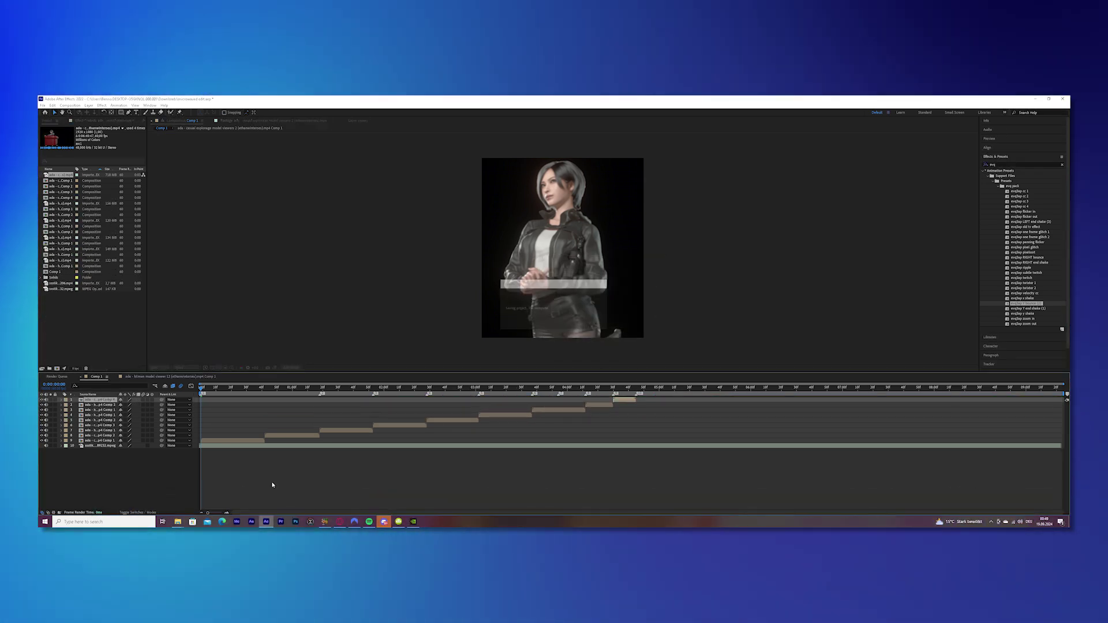
# - Show the Scale property of the first pre-composed clip and set a 100% Scale keyframe at frame 0
pyautogui.click(233, 441)
pyautogui.press('s')
pyautogui.moveTo(208, 513); pyautogui.dragTo(216, 513)
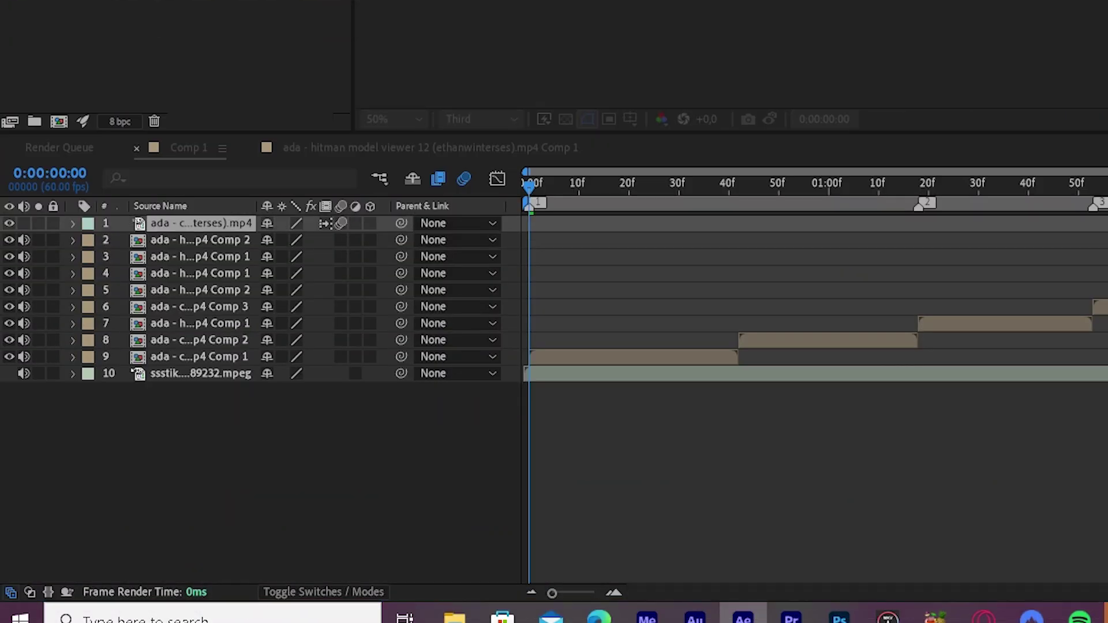
pyautogui.click(559, 357)
pyautogui.press('s')
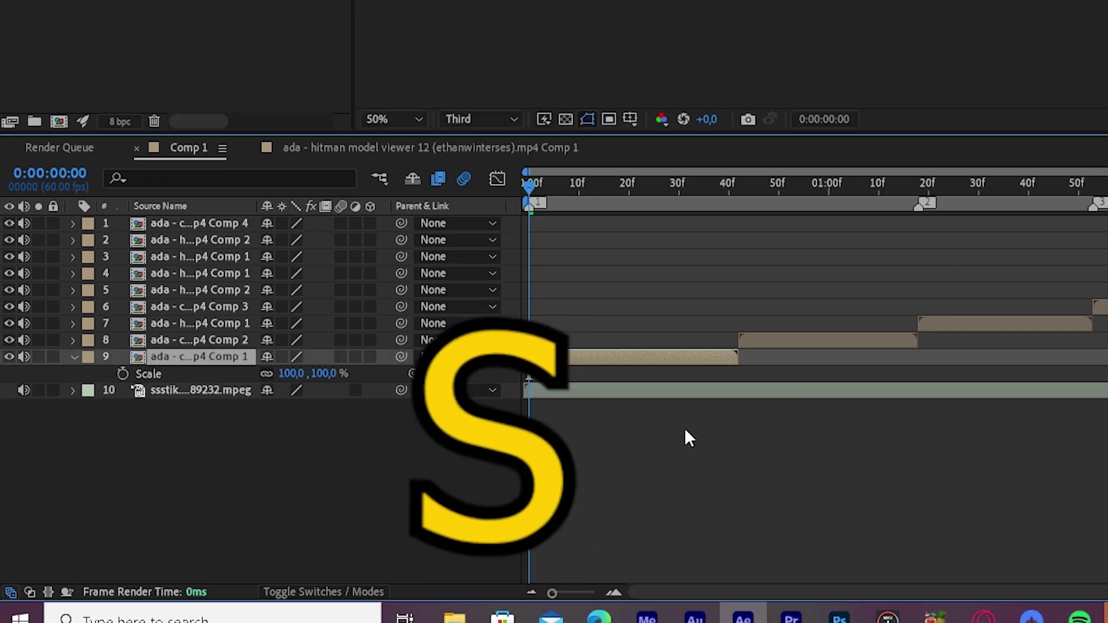
pyautogui.click(578, 593)
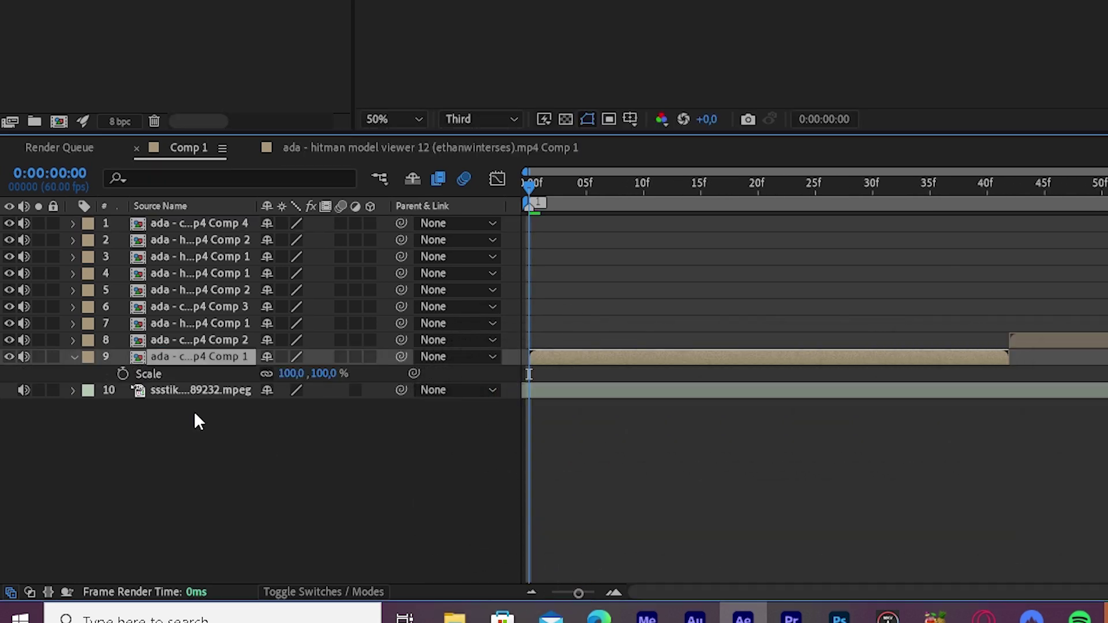
pyautogui.click(123, 374)
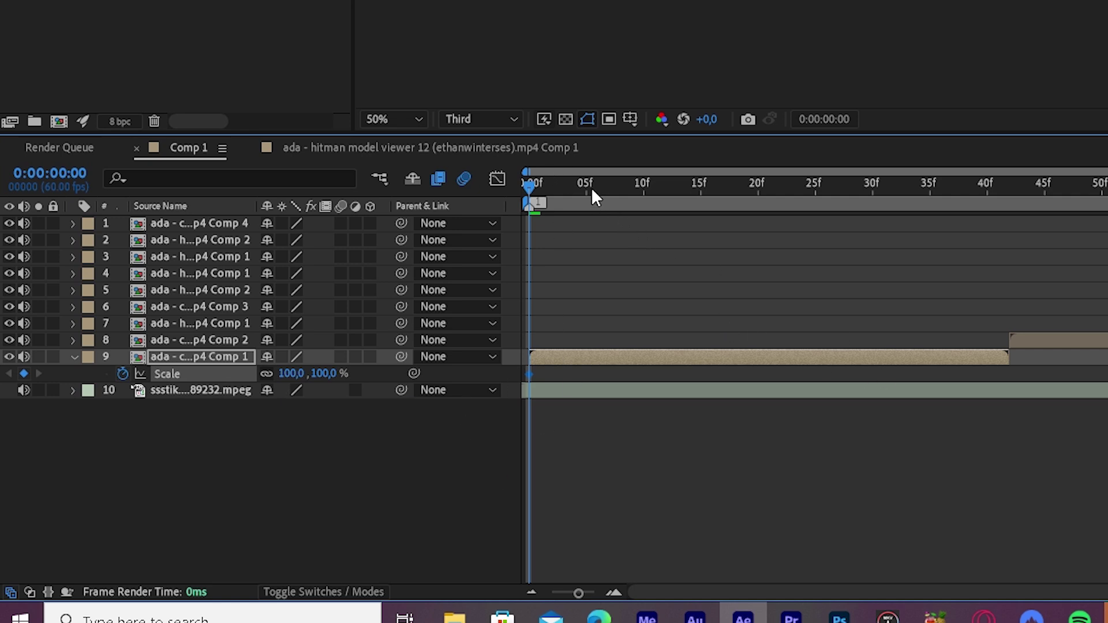
# - Preview the first clip and set a 115% Scale keyframe at frame 32
pyautogui.press('space')
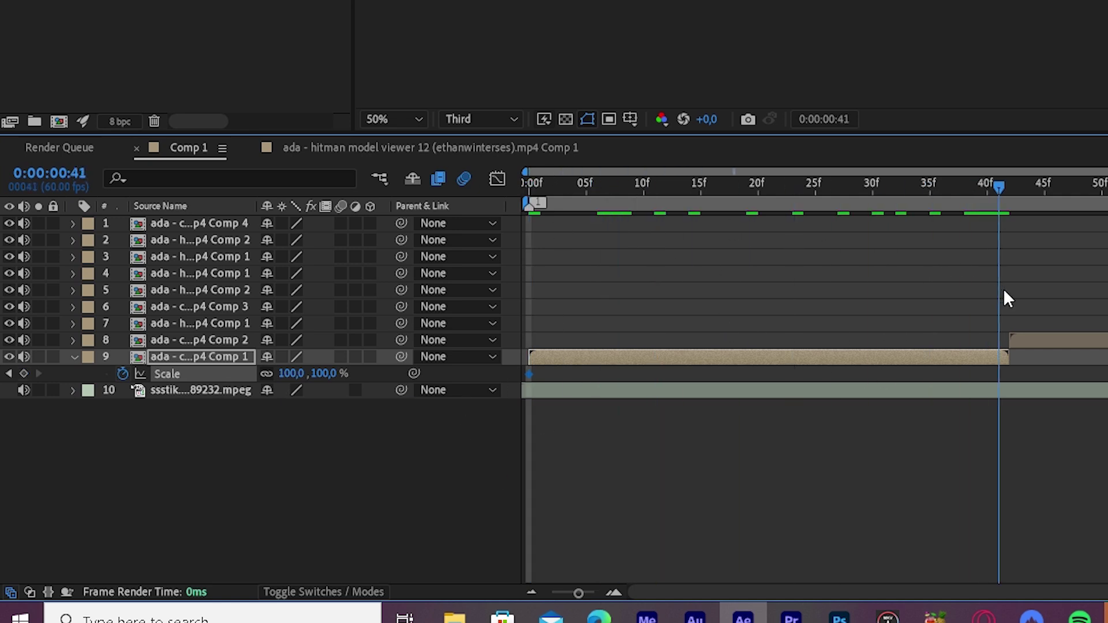
pyautogui.press('space')
pyautogui.hotkey('shift', 'pageup')
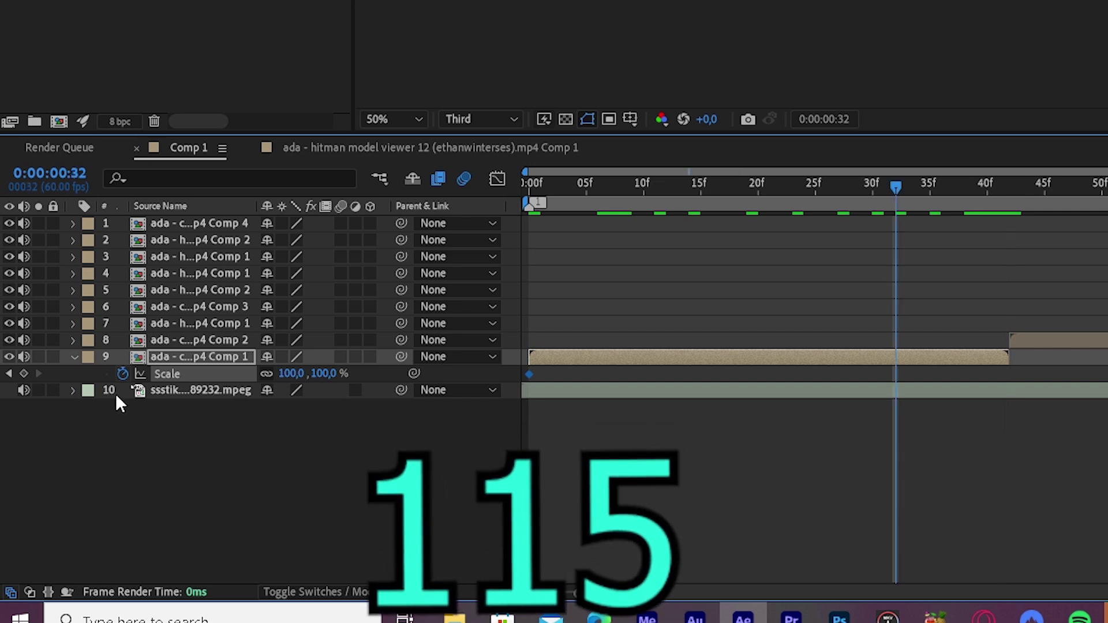
pyautogui.click(291, 373)
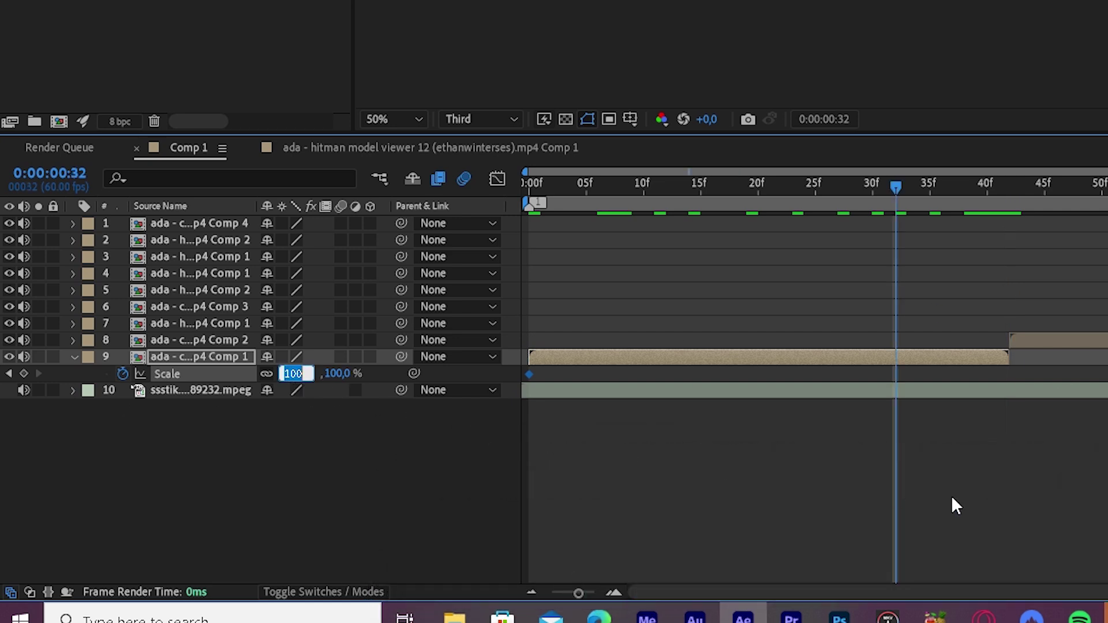
pyautogui.write('115')
pyautogui.press('Return')
# - Set a 100% Scale keyframe at frame 42, where the first clip ends
pyautogui.click(1000, 217)
pyautogui.click(1009, 219)
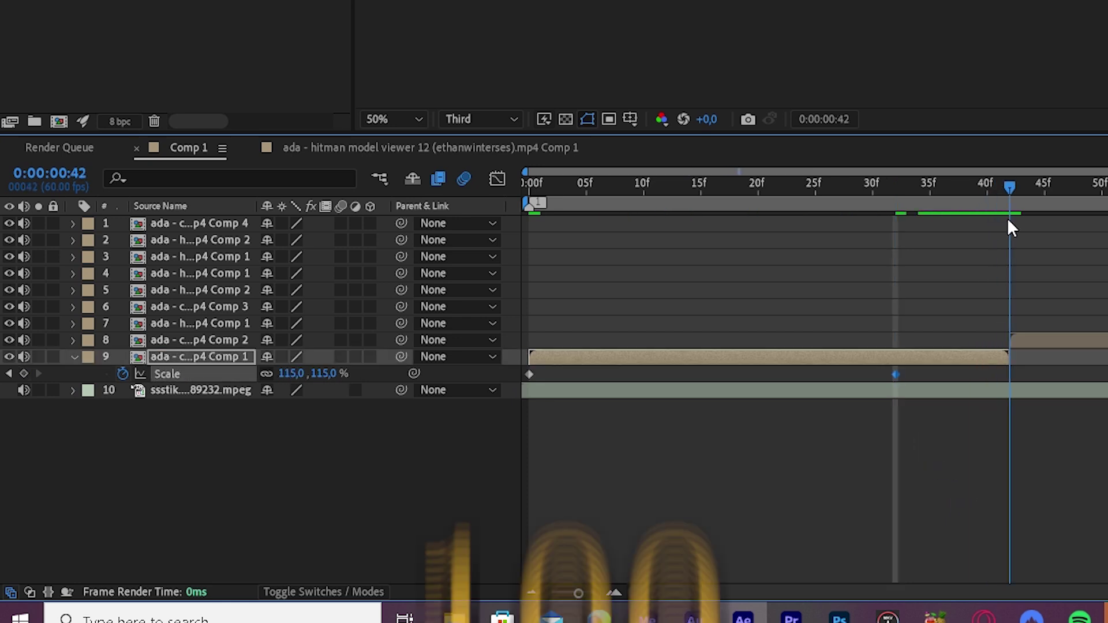
pyautogui.click(292, 373)
pyautogui.write('100')
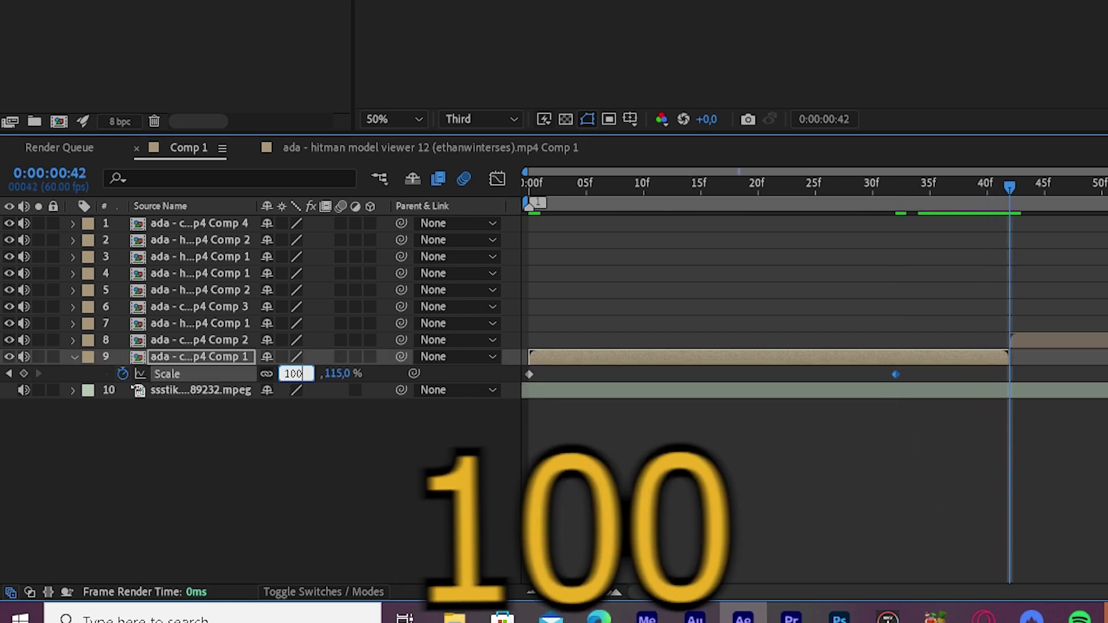
pyautogui.press('Return')
# - Ease the first clip's three Scale keyframes and reshape the value curve with steep handles at the start and around the 115% peak
pyautogui.moveTo(1046, 370); pyautogui.dragTo(690, 393)
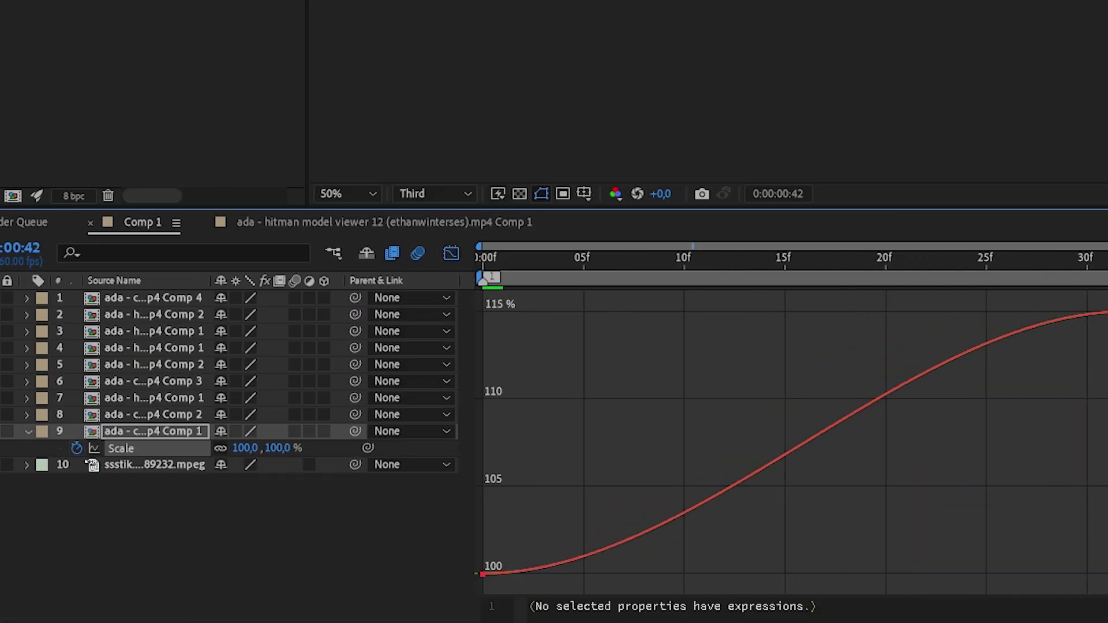
pyautogui.press('=')
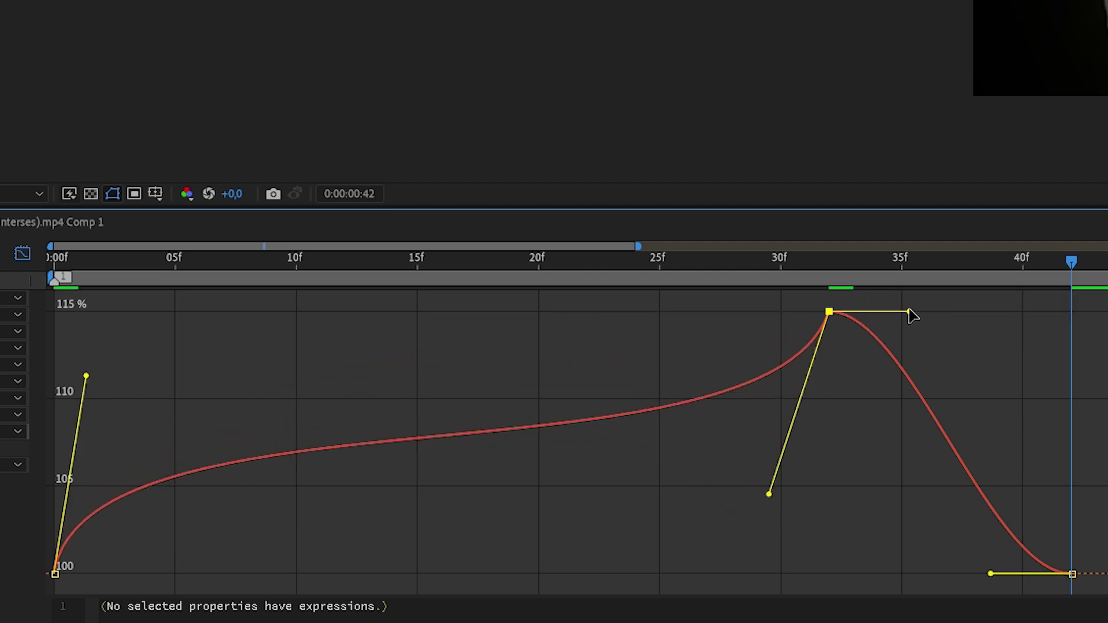
pyautogui.click(1039, 576)
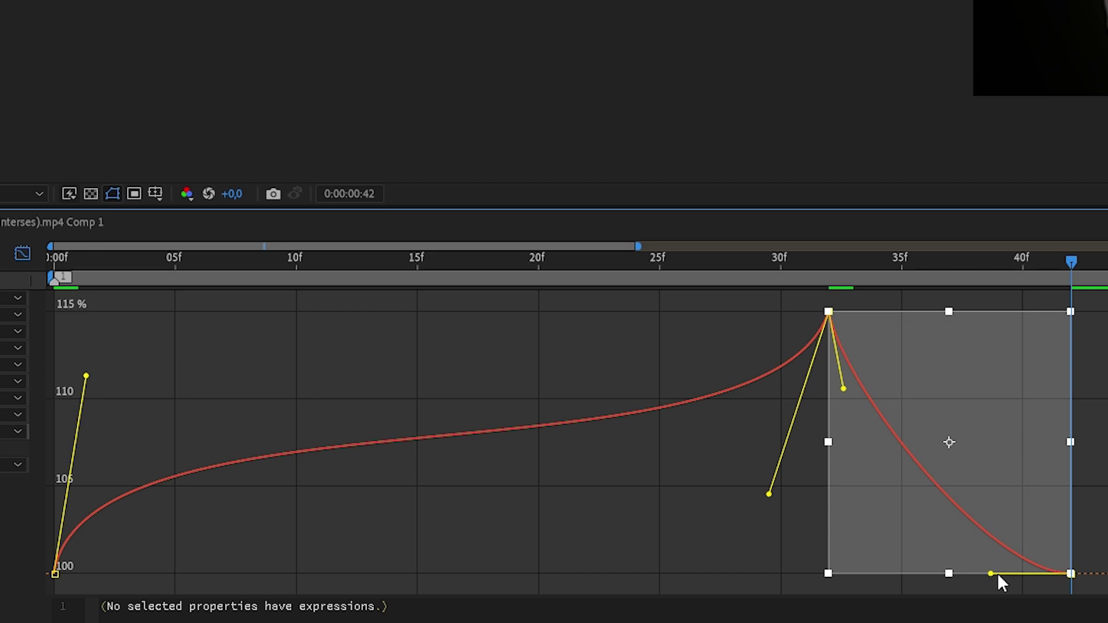
pyautogui.click(1071, 574)
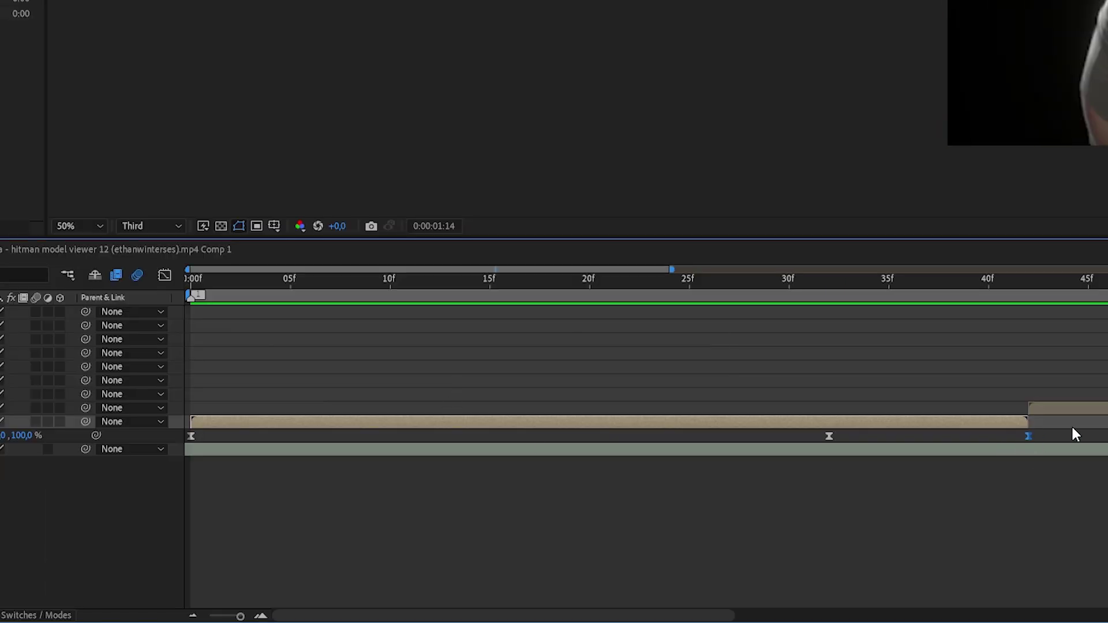
# - Copy the first clip's three Scale keyframes and paste them onto the second clip at frame 42
pyautogui.moveTo(183, 463); pyautogui.dragTo(183, 463)
pyautogui.hotkey('ctrl', 'c')
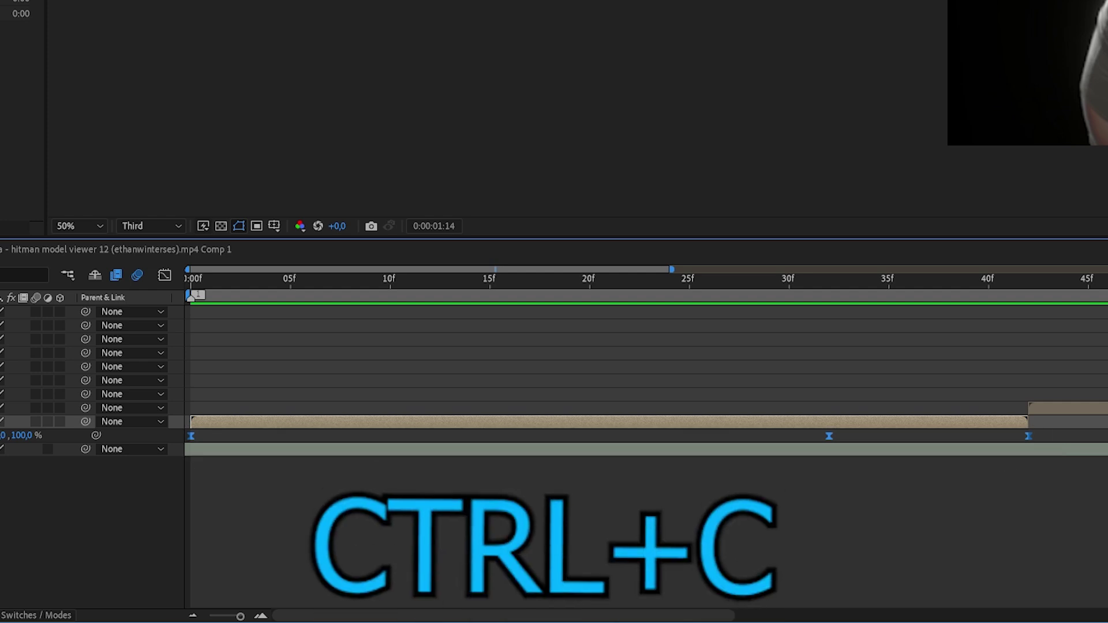
pyautogui.moveTo(1049, 283); pyautogui.dragTo(1034, 305)
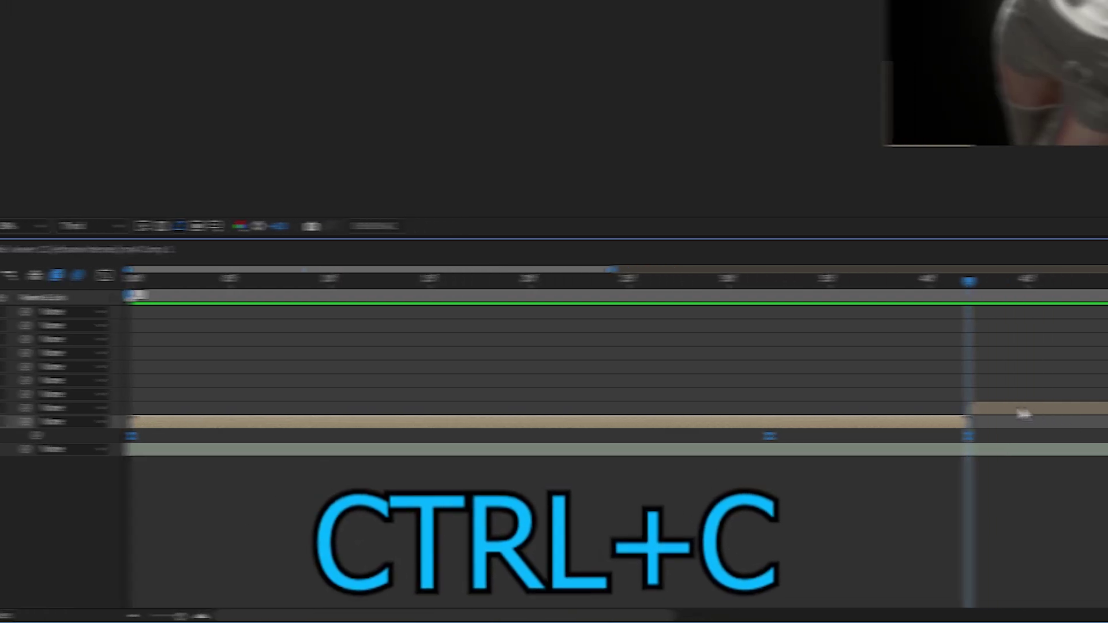
pyautogui.hotkey('ctrl', 'v')
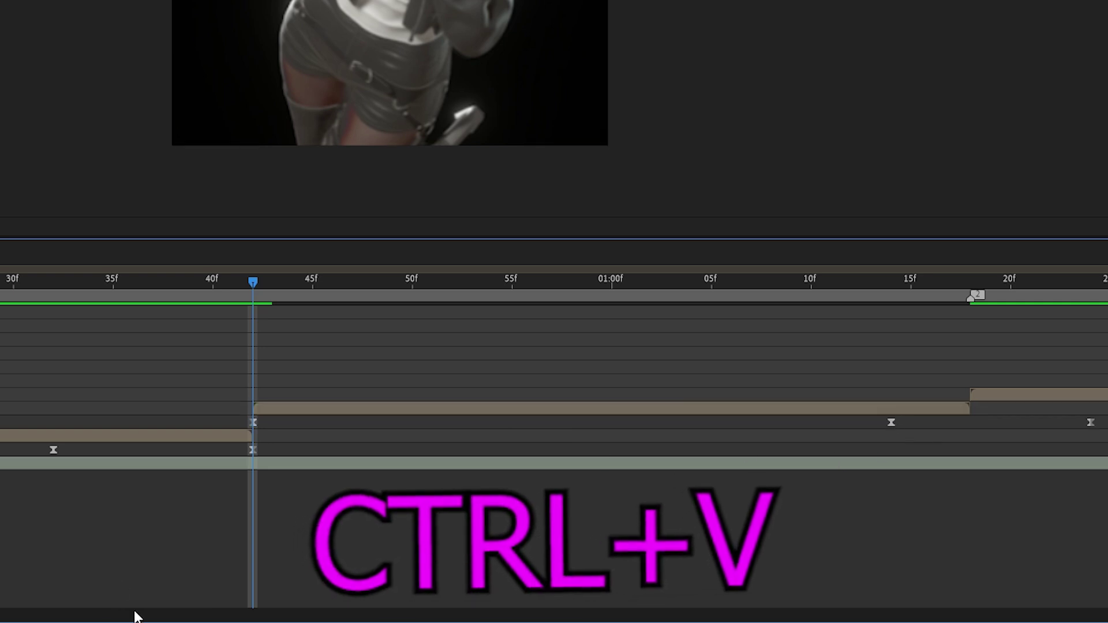
# - Retime the second clip's Scale keyframes, moving the last one to the clip's end and the middle one earlier
pyautogui.press('-')
pyautogui.press('-')
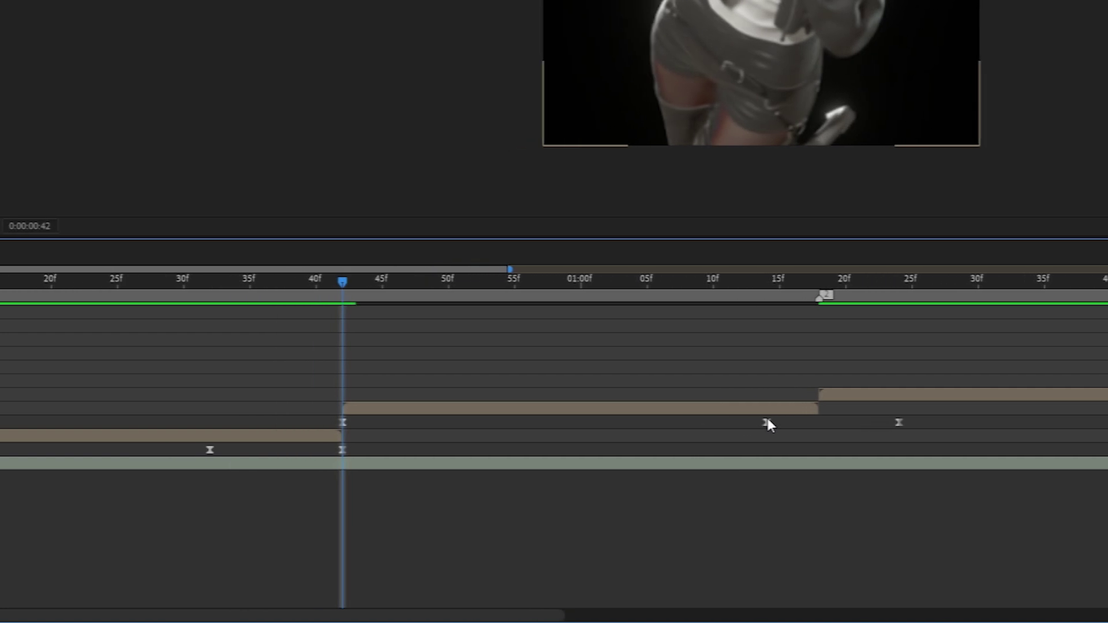
pyautogui.moveTo(768, 422); pyautogui.dragTo(703, 425)
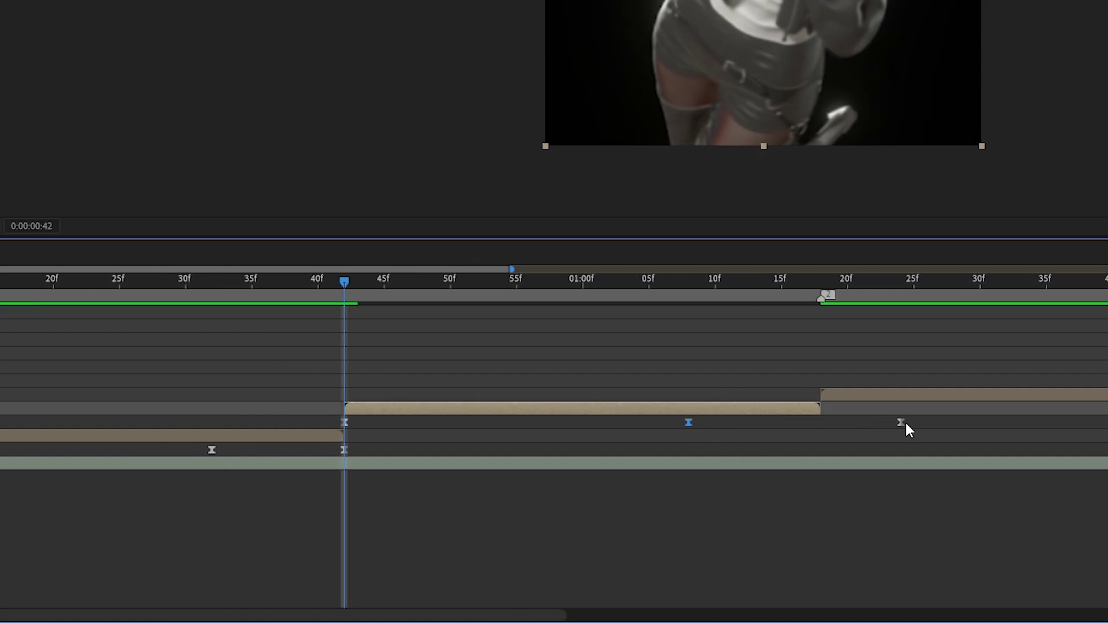
pyautogui.moveTo(902, 422); pyautogui.dragTo(822, 425)
pyautogui.moveTo(649, 423); pyautogui.dragTo(636, 423)
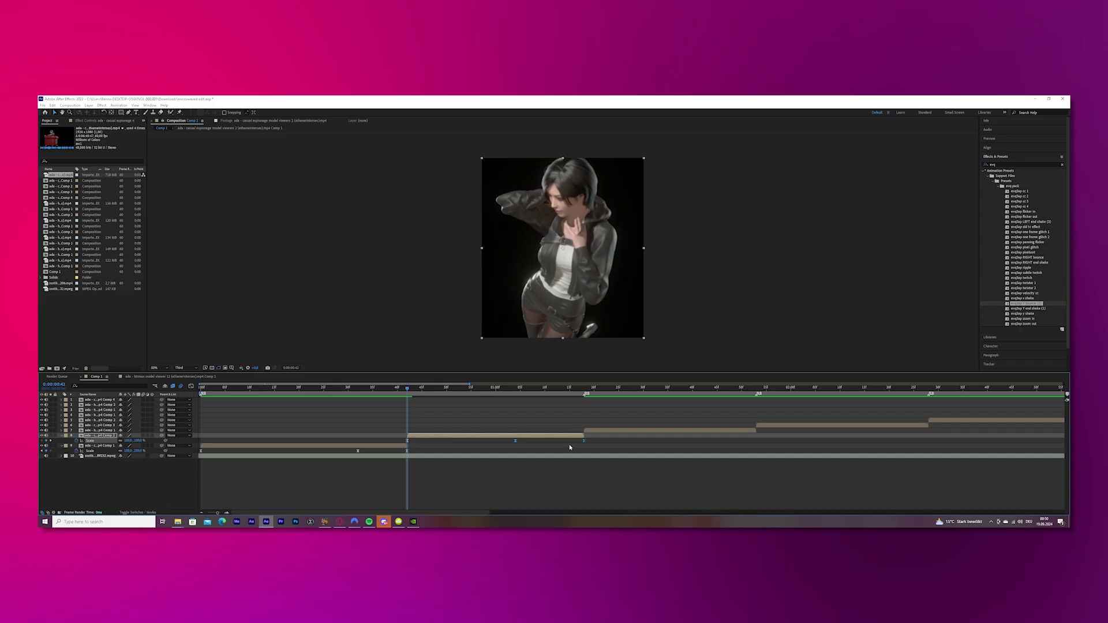
# - Paste the copied Scale keyframes onto the following clips, starting at each clip's in point
pyautogui.click(834, 394)
pyautogui.press('i')
pyautogui.press('s')
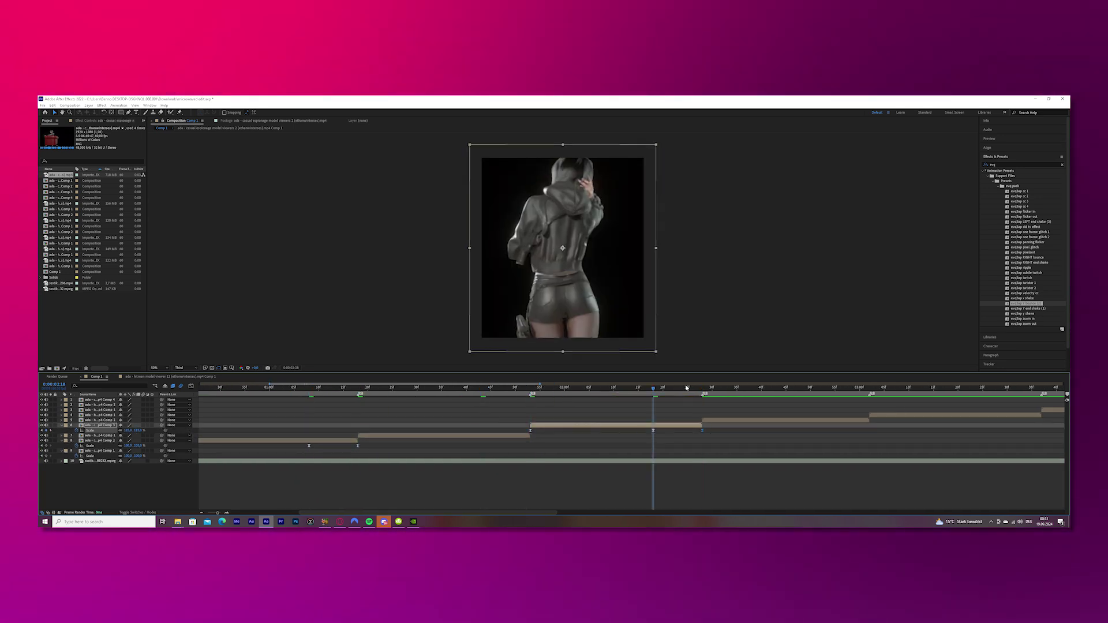
pyautogui.hotkey('ctrl', 'v')
pyautogui.press('u')
pyautogui.click(639, 416)
pyautogui.press('i')
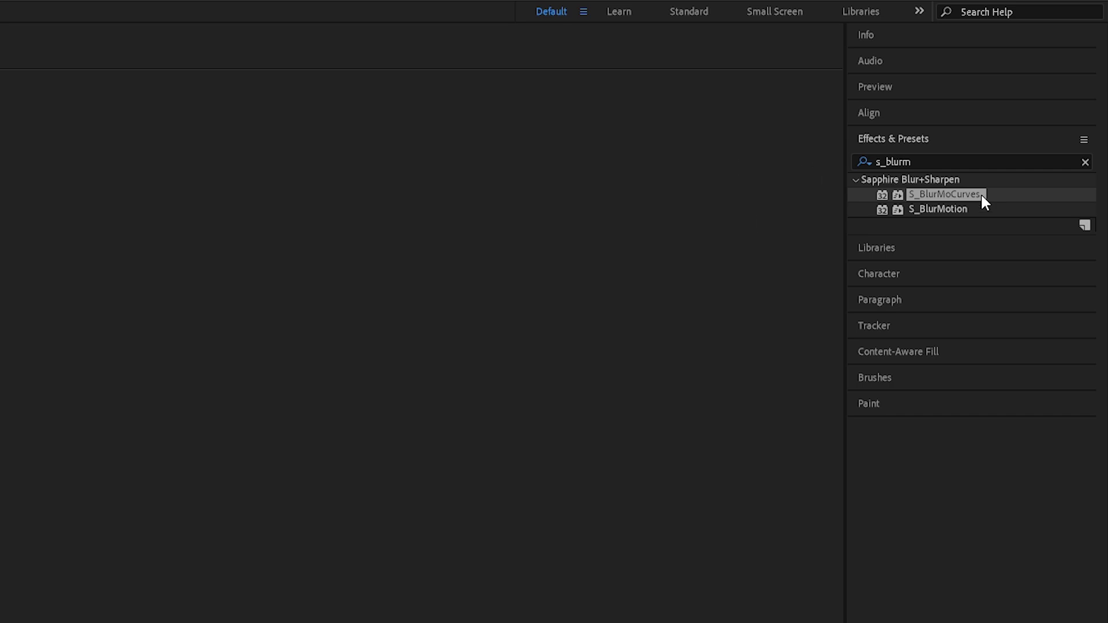
# - Apply S_BlurMoCurves to the second clip and keyframe Shift X from -900 at frame 42 to 0 at frame 52
pyautogui.moveTo(981, 196); pyautogui.dragTo(451, 389)
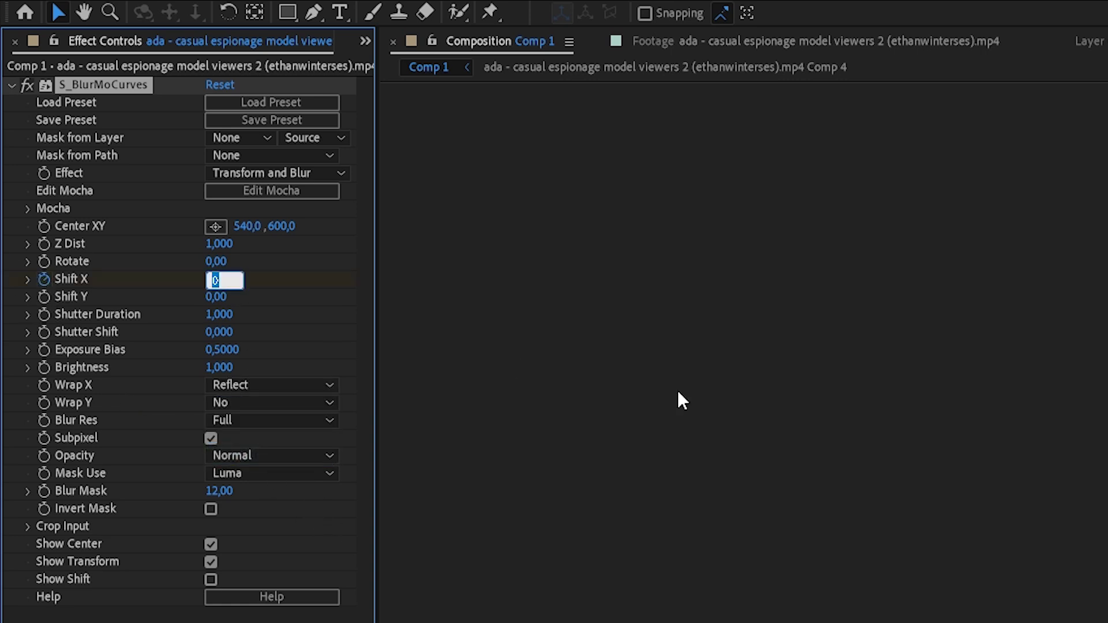
pyautogui.write('-900')
pyautogui.press('Return')
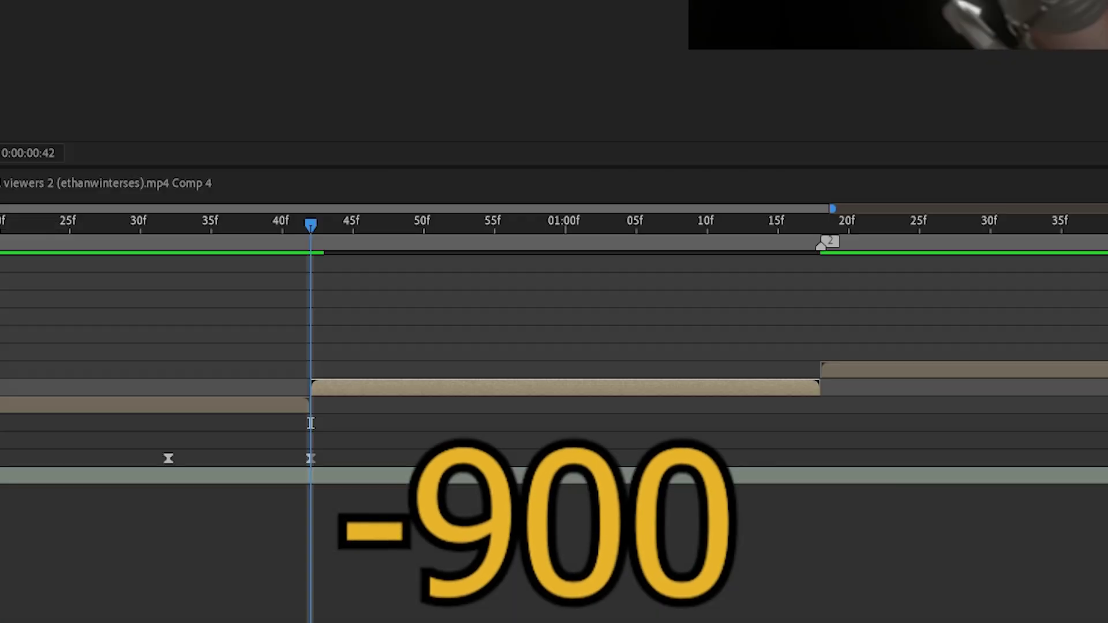
pyautogui.press('u')
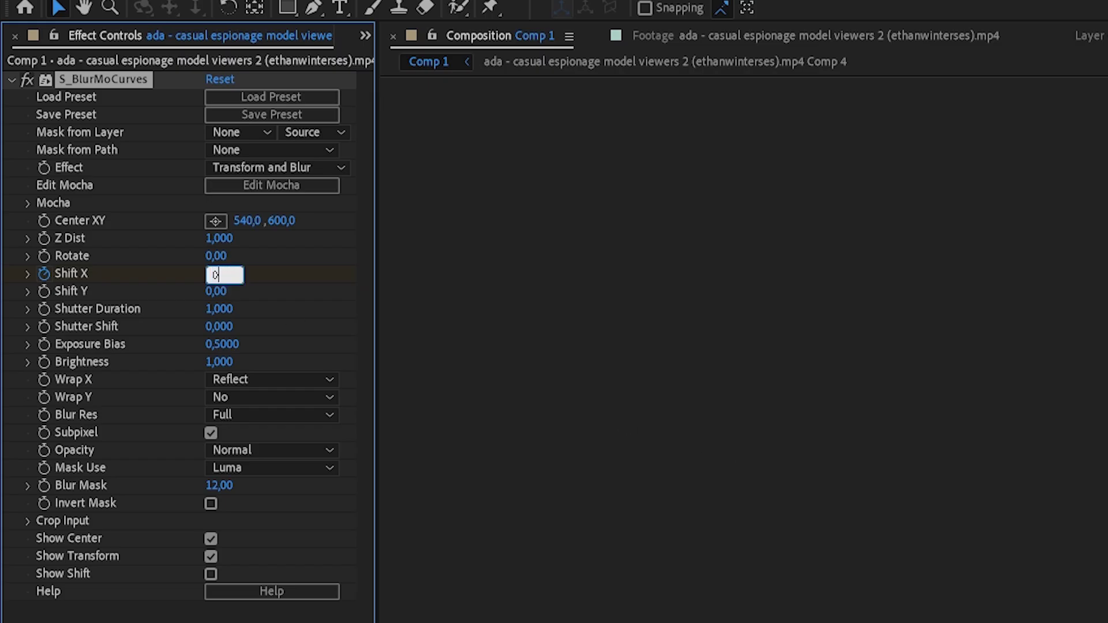
pyautogui.press('Return')
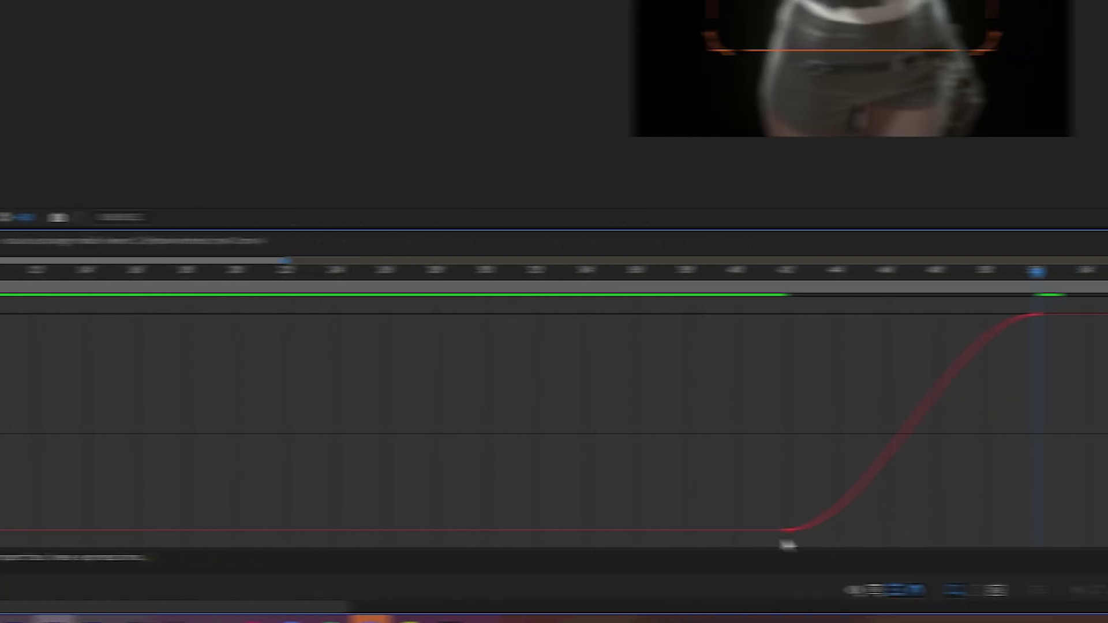
# - Reshape the second clip's Shift X value curve into a steep rise at frame 42 that flattens out toward frame 52
pyautogui.press('=')
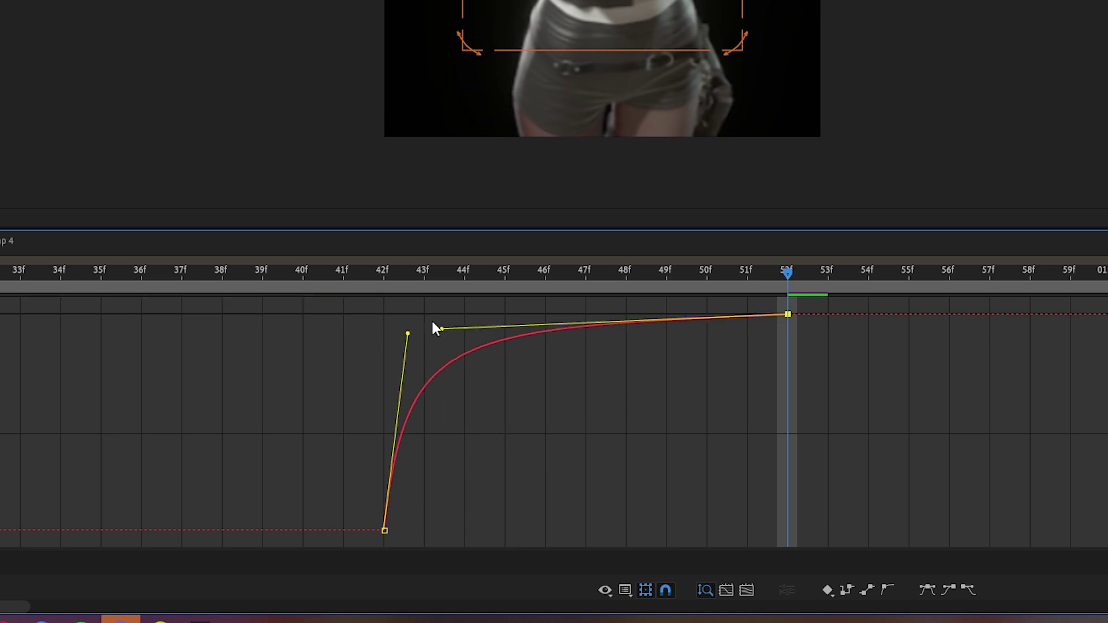
pyautogui.moveTo(432, 322); pyautogui.dragTo(417, 314)
pyautogui.moveTo(584, 273); pyautogui.dragTo(6, 283)
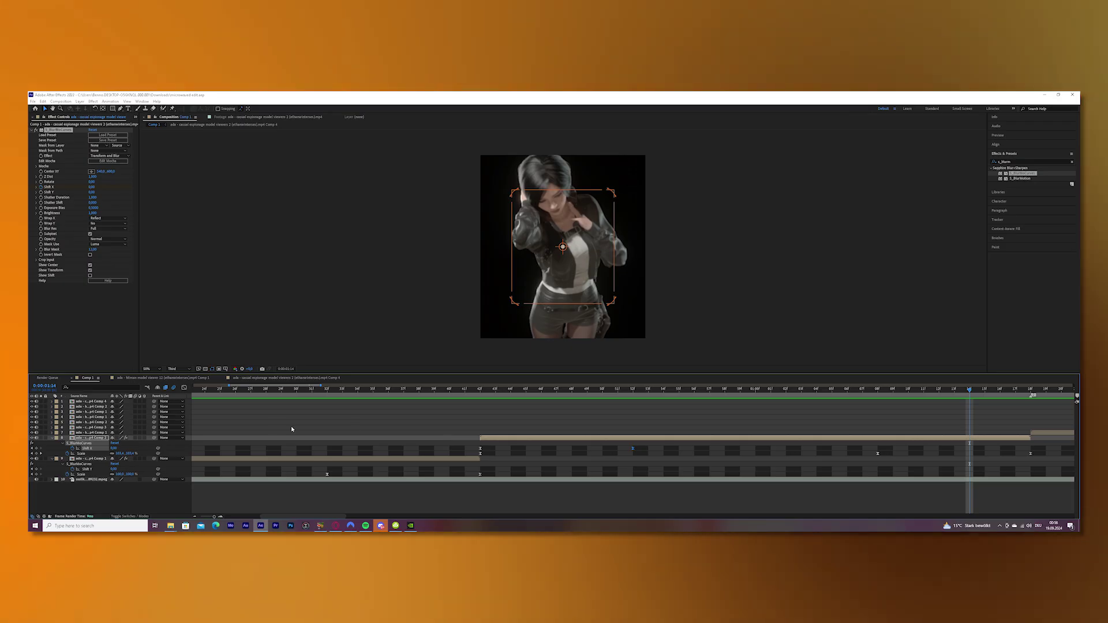
# - Copy the second clip's animated S_BlurMoCurves effect and paste it onto the third clip at its start
pyautogui.click(575, 461)
pyautogui.click(56, 129)
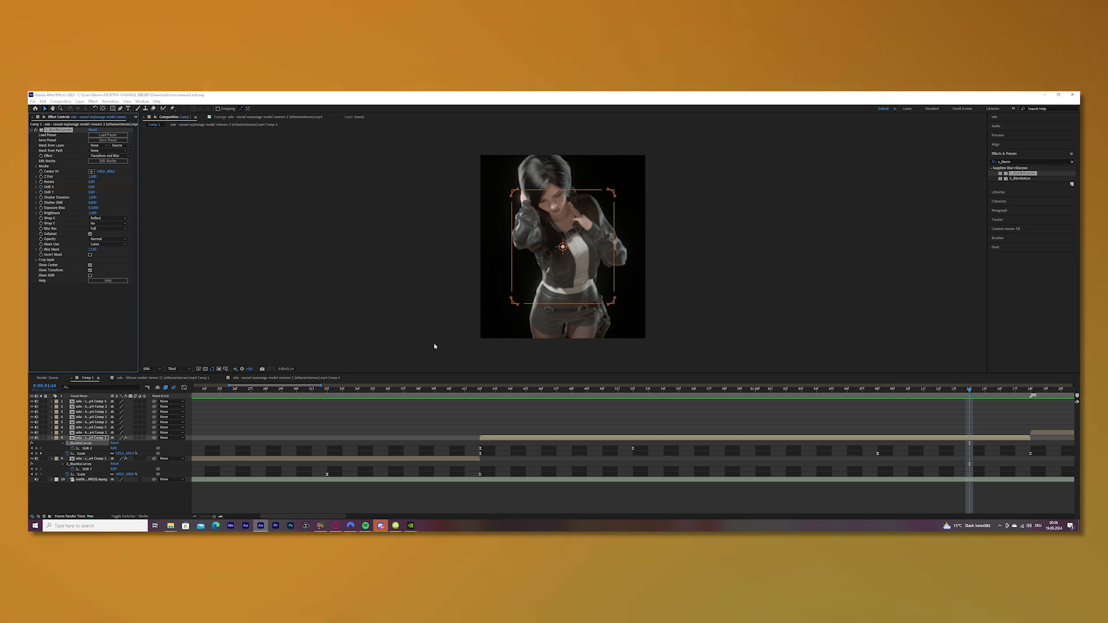
pyautogui.moveTo(214, 517); pyautogui.dragTo(211, 518)
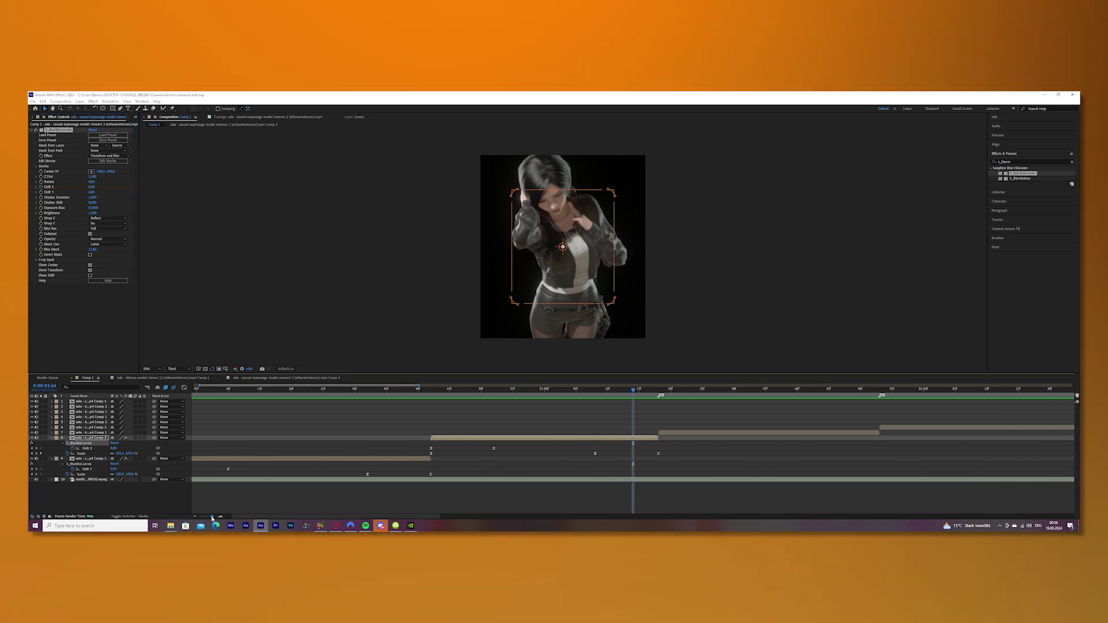
pyautogui.hotkey('ctrl', 'c')
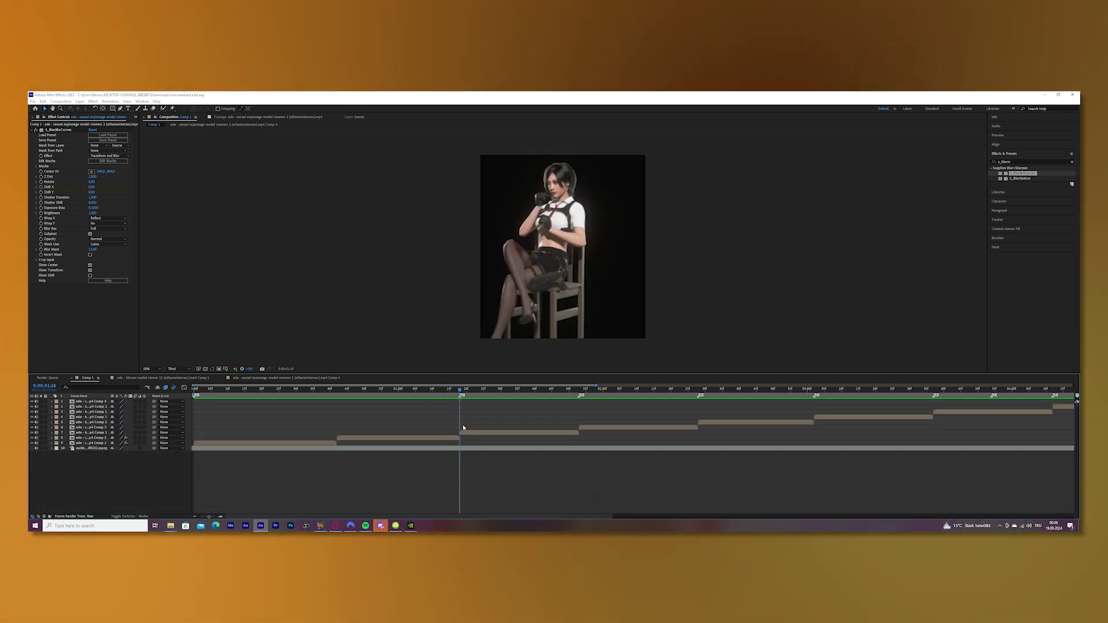
pyautogui.click(475, 433)
pyautogui.hotkey('ctrl', 'v')
# - Paste the copied S_BlurMoCurves effect onto the fourth, fifth and sixth clips
pyautogui.moveTo(543, 391); pyautogui.dragTo(815, 403)
pyautogui.click(590, 428)
pyautogui.hotkey('ctrl', 'v')
pyautogui.click(702, 423)
pyautogui.hotkey('ctrl', 'v')
pyautogui.click(823, 417)
pyautogui.hotkey('ctrl', 'v')
pyautogui.moveTo(543, 517); pyautogui.dragTo(733, 514)
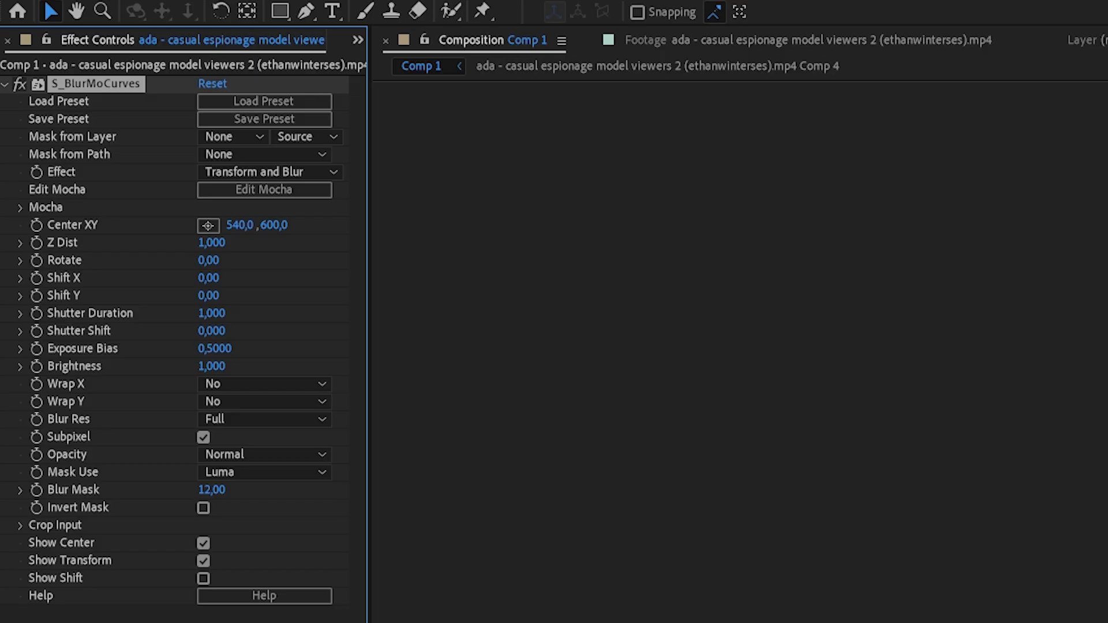
# - Set Wrap Y to Reflect in the first clip's S_BlurMoCurves and keyframe Shift Y from -900 at frame 0 to 0 at frame 10
pyautogui.click(221, 400)
pyautogui.click(223, 466)
pyautogui.click(208, 296)
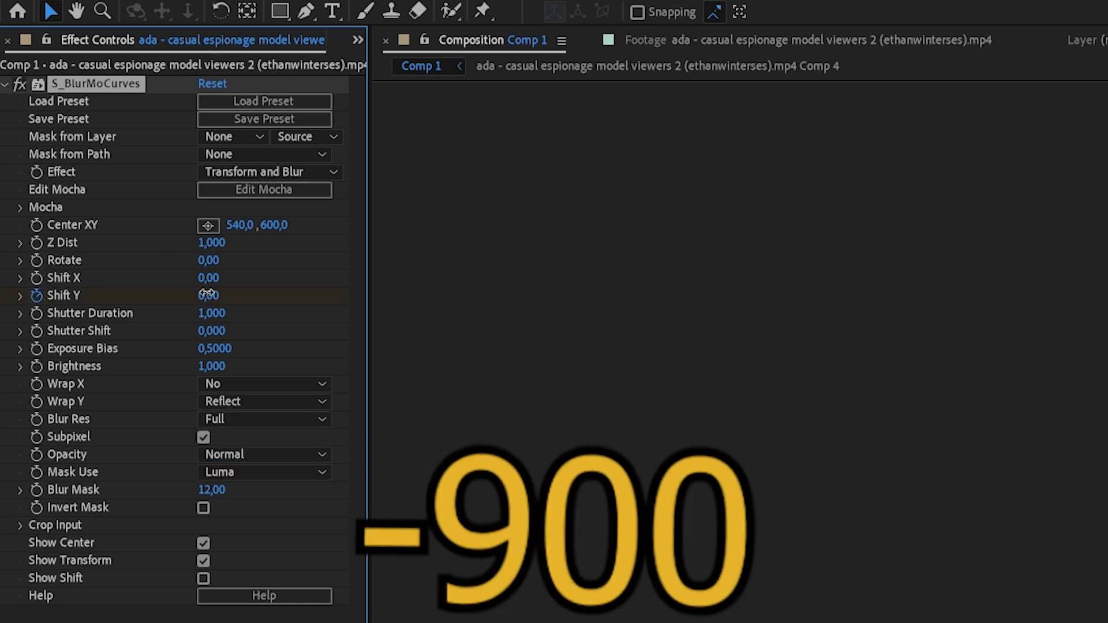
pyautogui.write('-900')
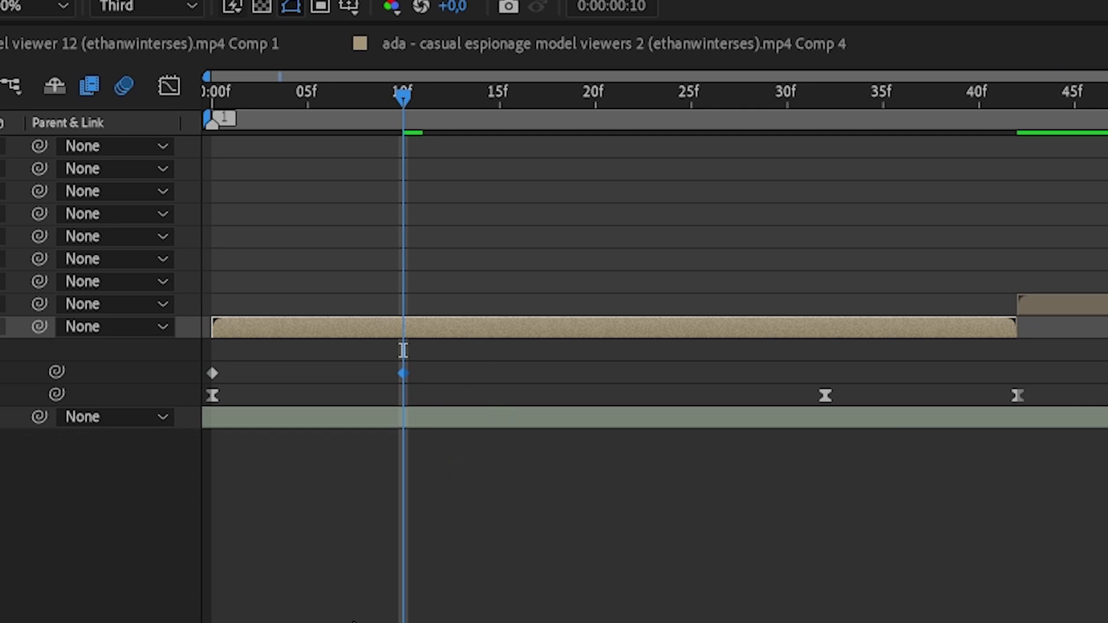
# - Easy-ease the first clip's two Shift Y keyframes and reshape the value curve to rise steeply and level off toward frame 10
pyautogui.moveTo(300, 621); pyautogui.dragTo(337, 618)
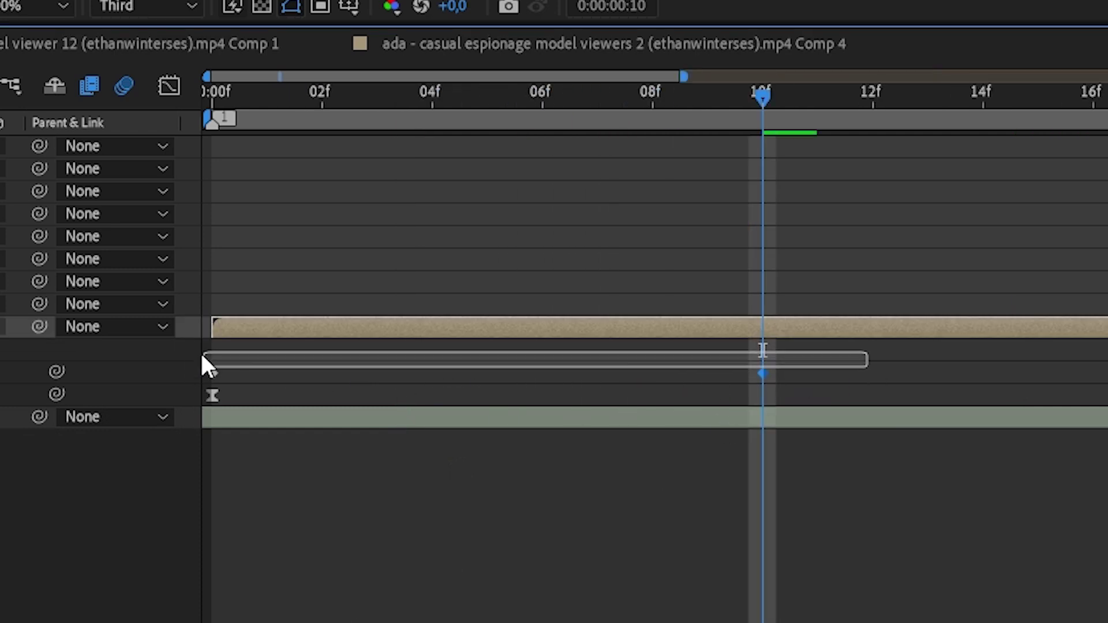
pyautogui.press('F9')
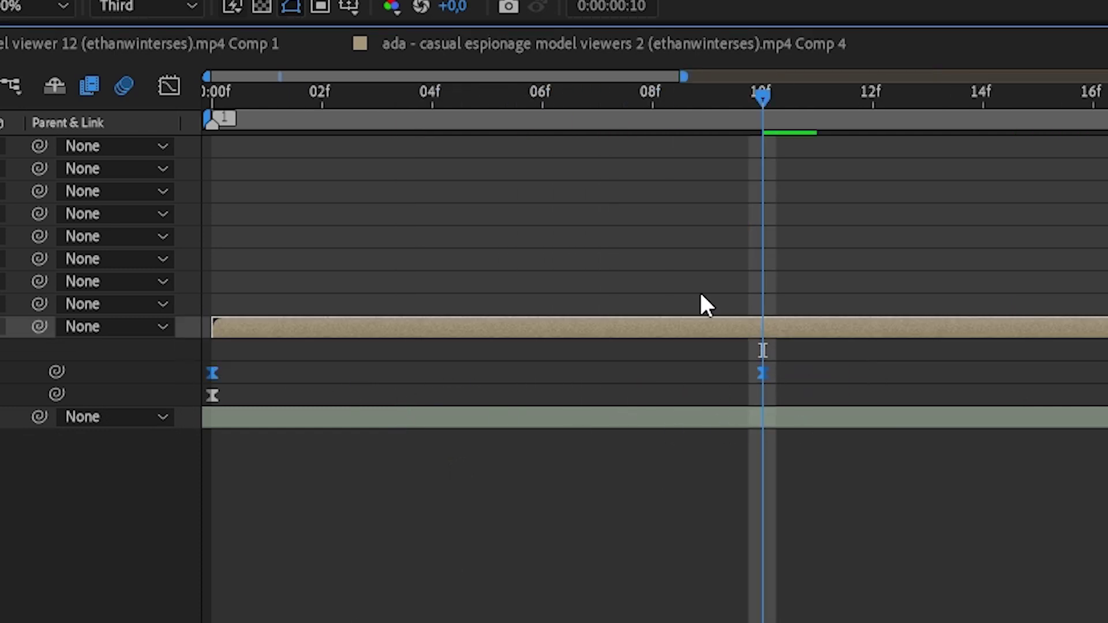
pyautogui.click(171, 88)
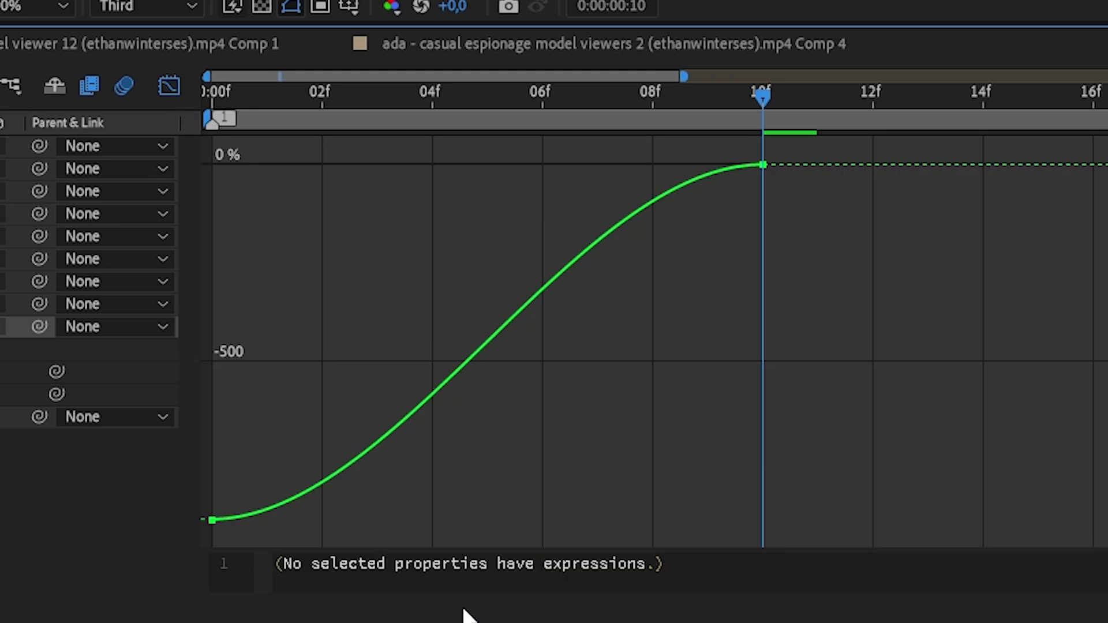
pyautogui.click(291, 506)
pyautogui.moveTo(209, 202); pyautogui.dragTo(191, 107)
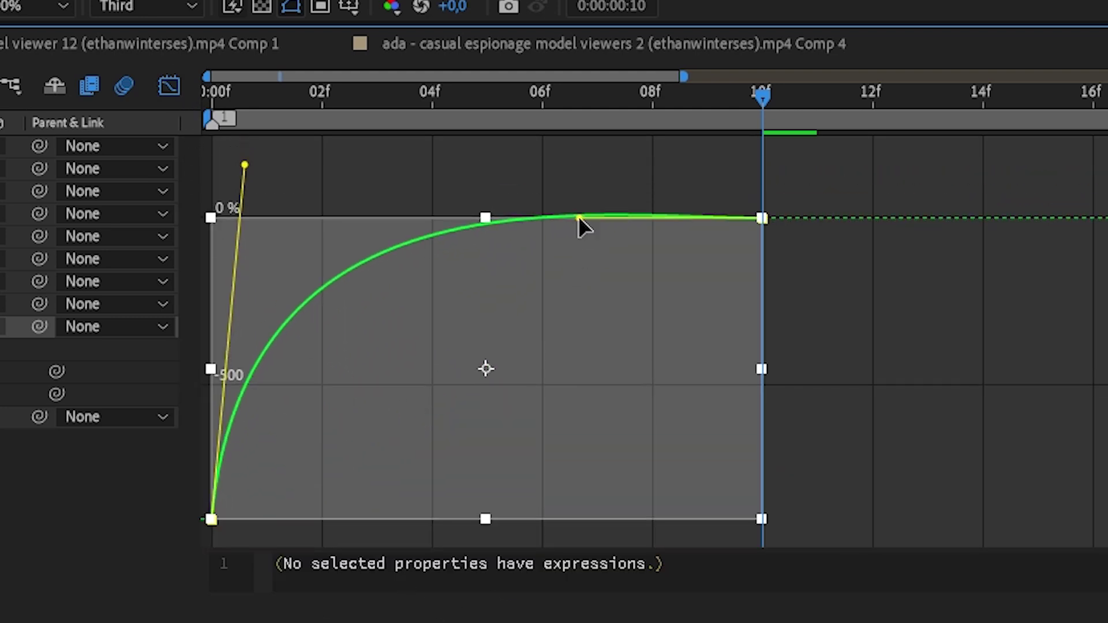
pyautogui.moveTo(245, 173)
pyautogui.mouseDown()
pyautogui.moveTo(243, 109)
pyautogui.moveTo(248, 161)
pyautogui.mouseUp()
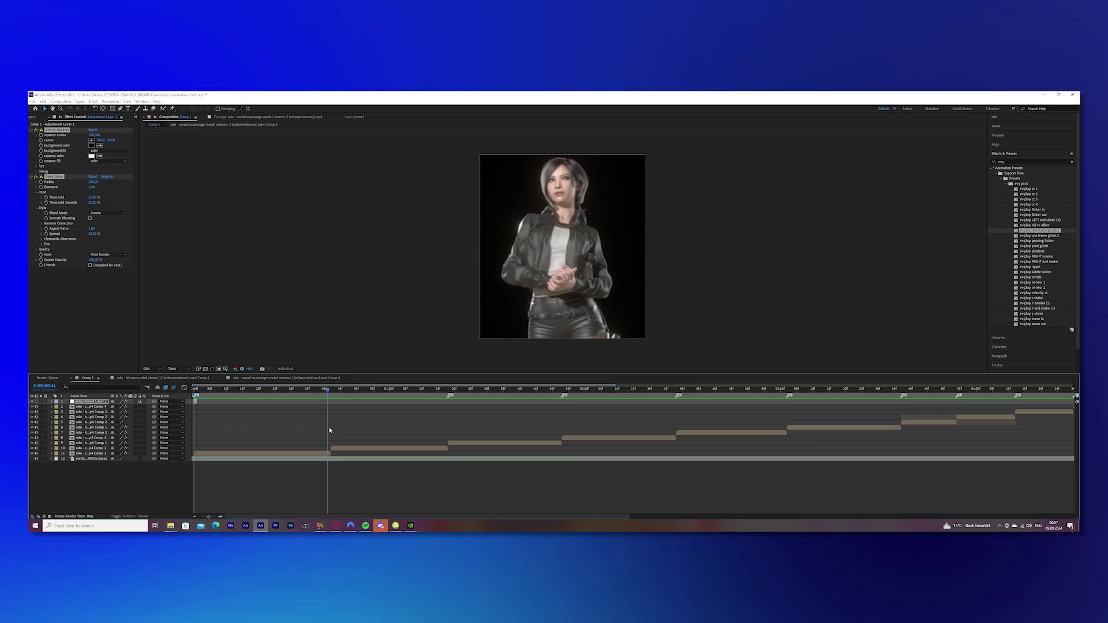
# - Duplicate the short adjustment layer and move the copy to frame 41, just before the second clip
pyautogui.hotkey('ctrl', 'd')
pyautogui.moveTo(208, 517); pyautogui.dragTo(210, 517)
pyautogui.click(196, 403)
pyautogui.moveTo(196, 403); pyautogui.dragTo(362, 402)
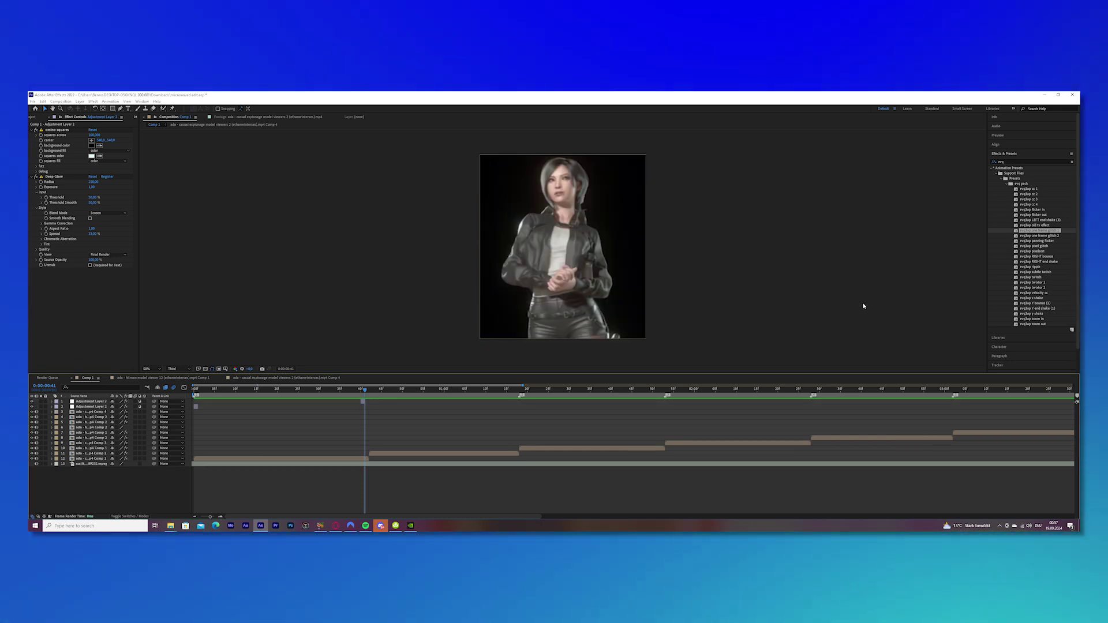
# - Add a new adjustment layer and trim it to one frame at the start of the first clip
pyautogui.moveTo(1054, 236); pyautogui.dragTo(1061, 243)
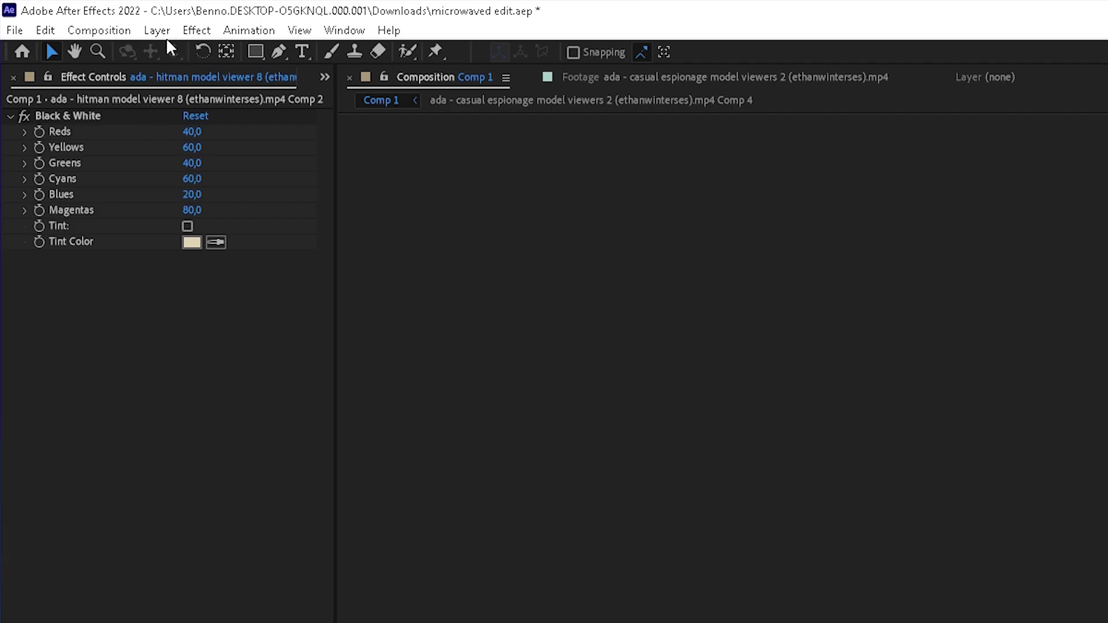
pyautogui.click(80, 101)
pyautogui.moveTo(87, 108)
pyautogui.click(519, 176)
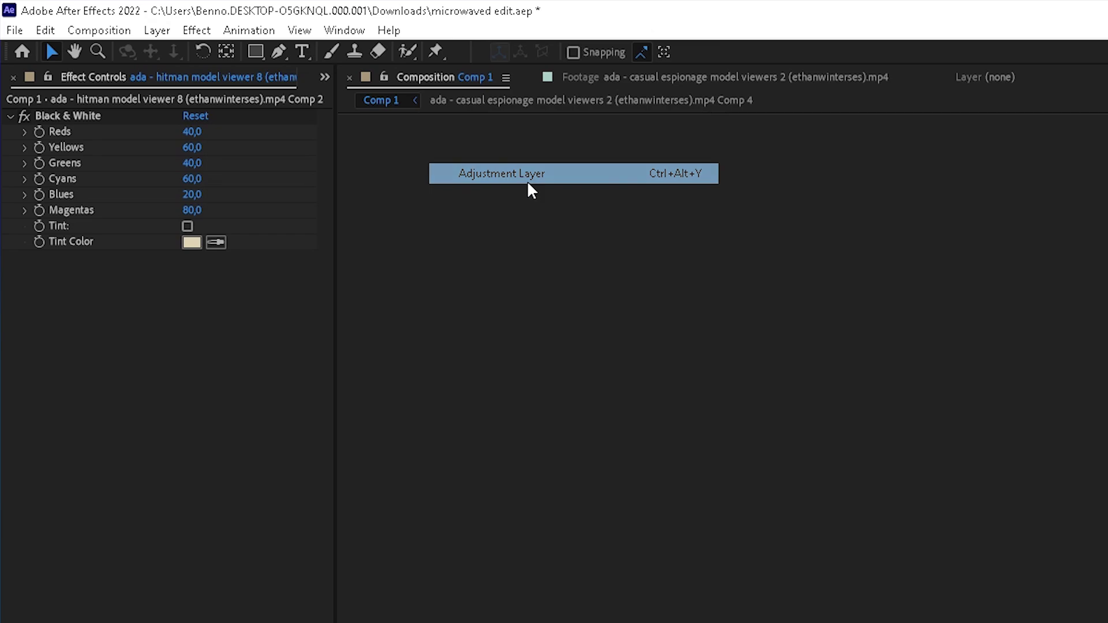
pyautogui.hotkey('alt', ']')
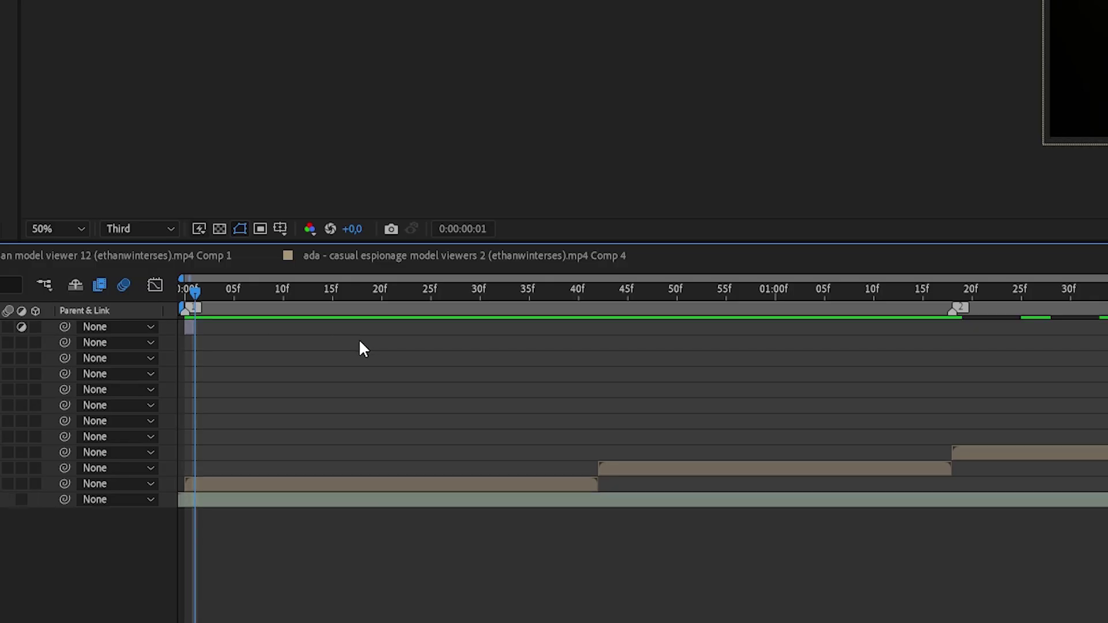
pyautogui.click(190, 292)
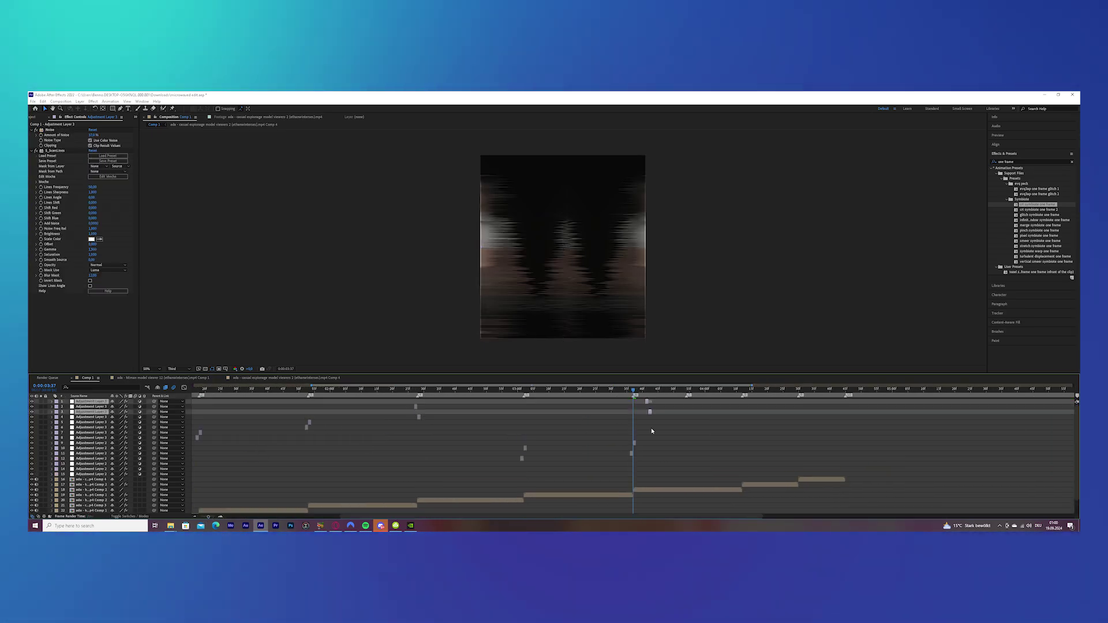
# - Pre-compose all clips and adjustment layers together, leaving the music layer separate
pyautogui.click(92, 454)
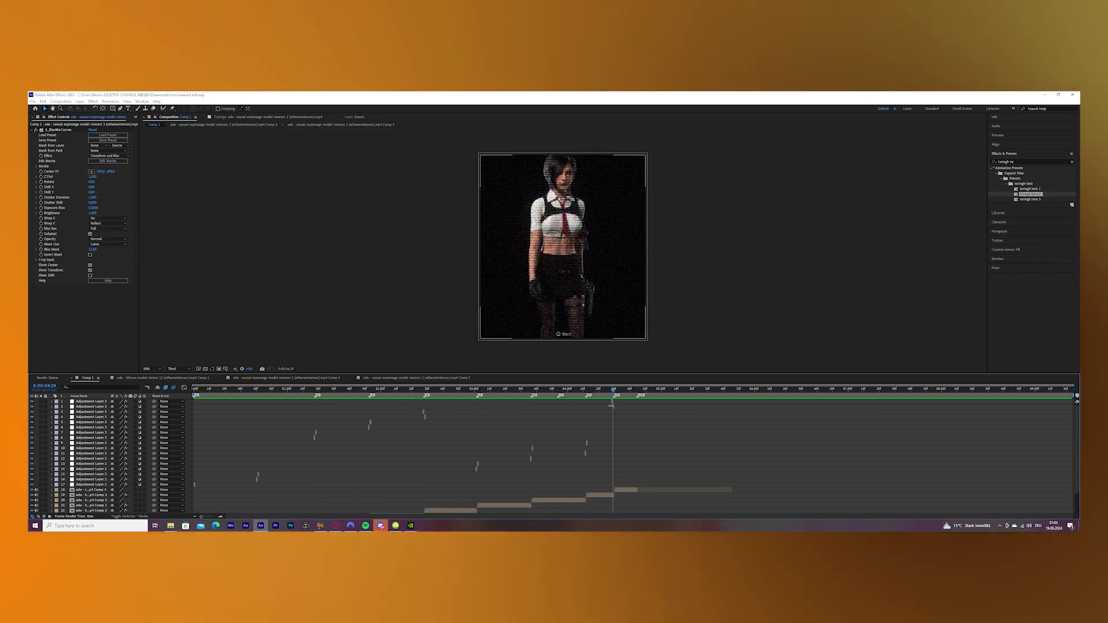
pyautogui.hotkey('ctrl', 'shift', 'c')
pyautogui.press('Return')
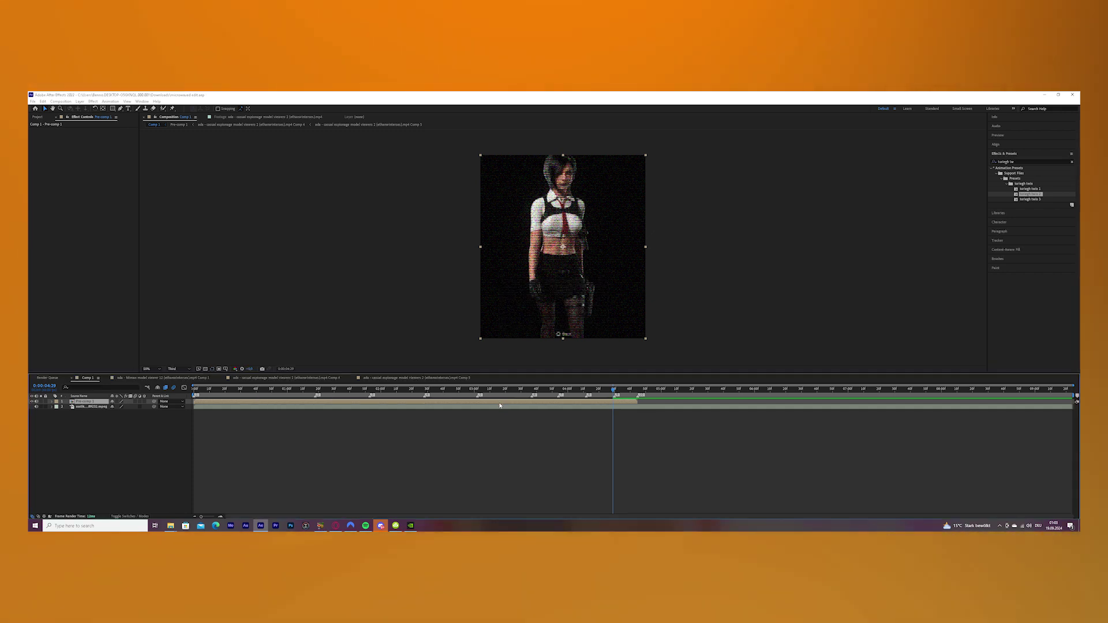
# - Duplicate the pre-comp and place the copy directly after the original, starting at the last beat marker
pyautogui.hotkey('ctrl', 'd')
pyautogui.moveTo(309, 402); pyautogui.dragTo(753, 404)
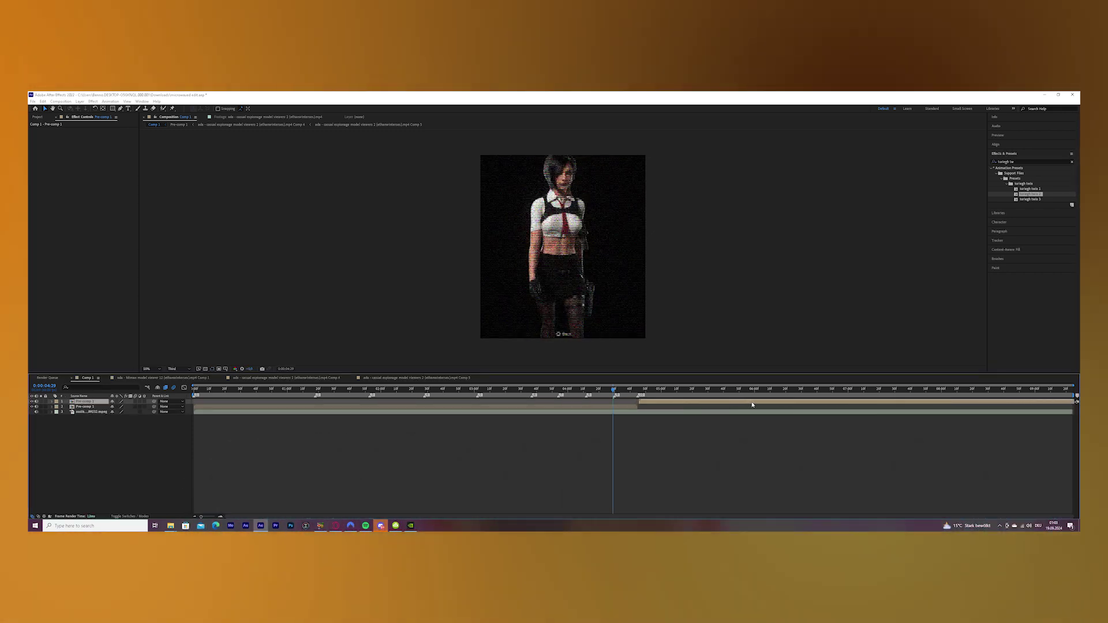
# - Move the first pre-comp's two transition keyframes earlier so the last one falls at marker 10, where the clip ends, and preview the transition
pyautogui.click(750, 408)
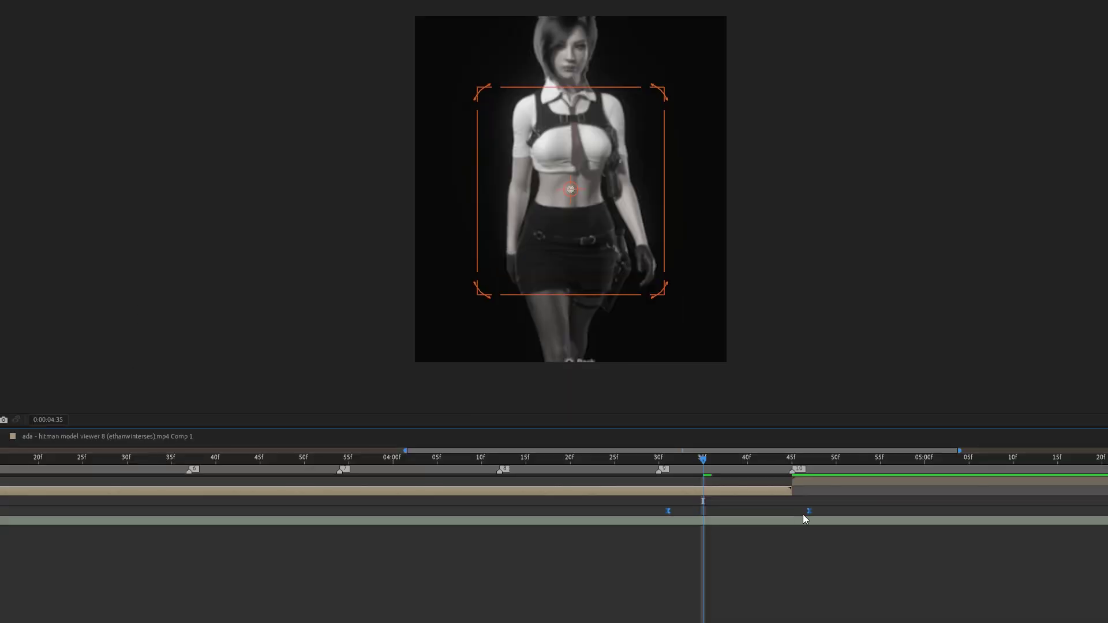
pyautogui.moveTo(803, 515); pyautogui.dragTo(790, 512)
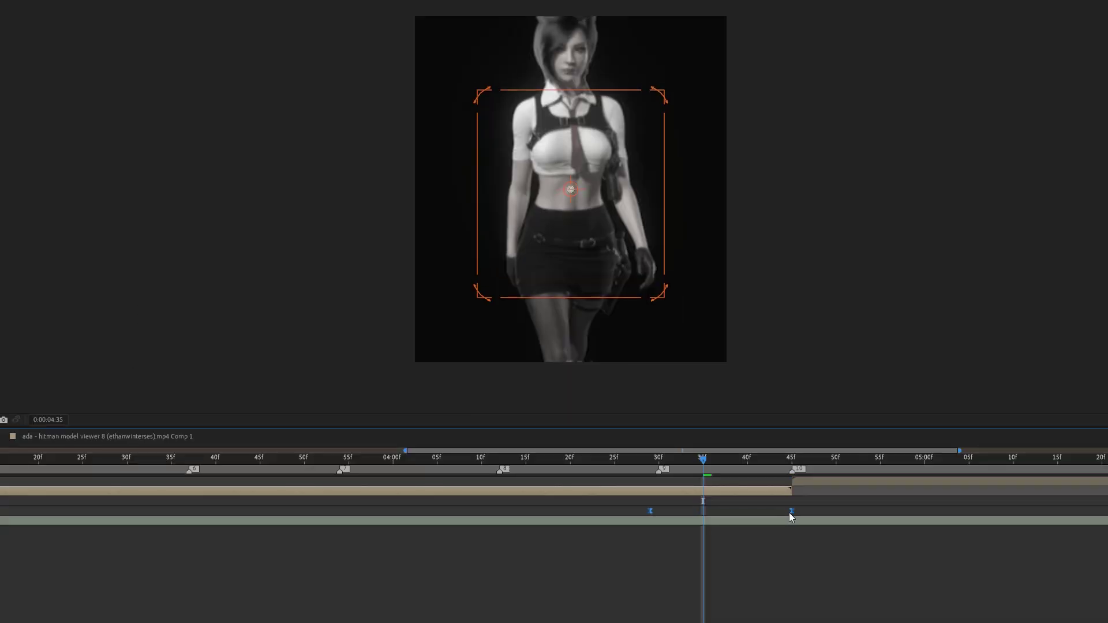
pyautogui.press('u')
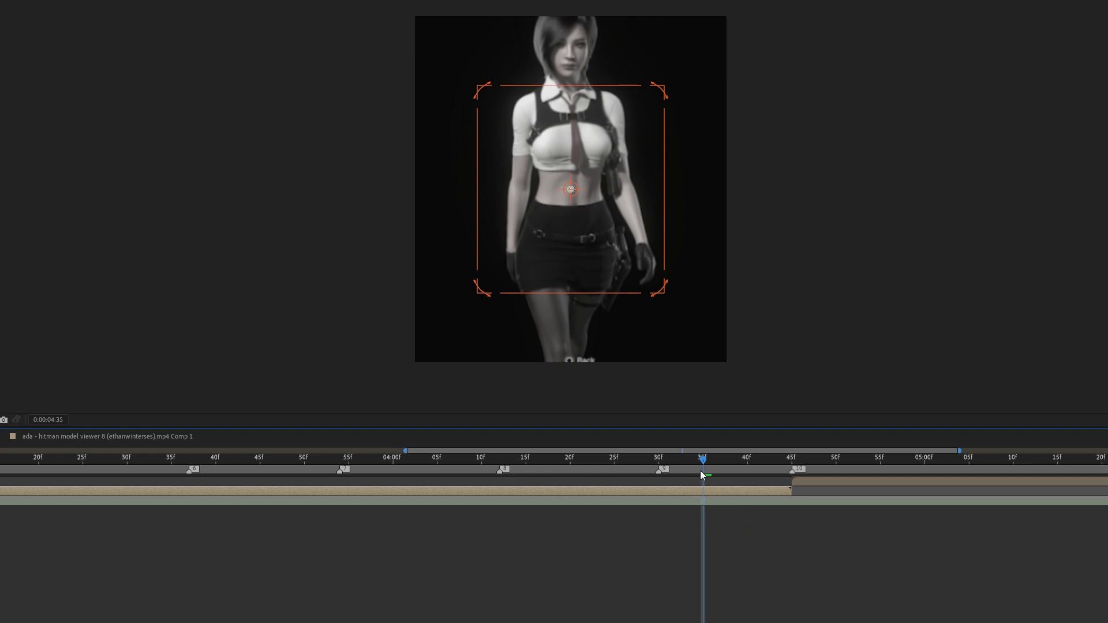
pyautogui.moveTo(701, 470); pyautogui.dragTo(588, 468)
pyautogui.moveTo(745, 480); pyautogui.dragTo(489, 461)
pyautogui.press('space')
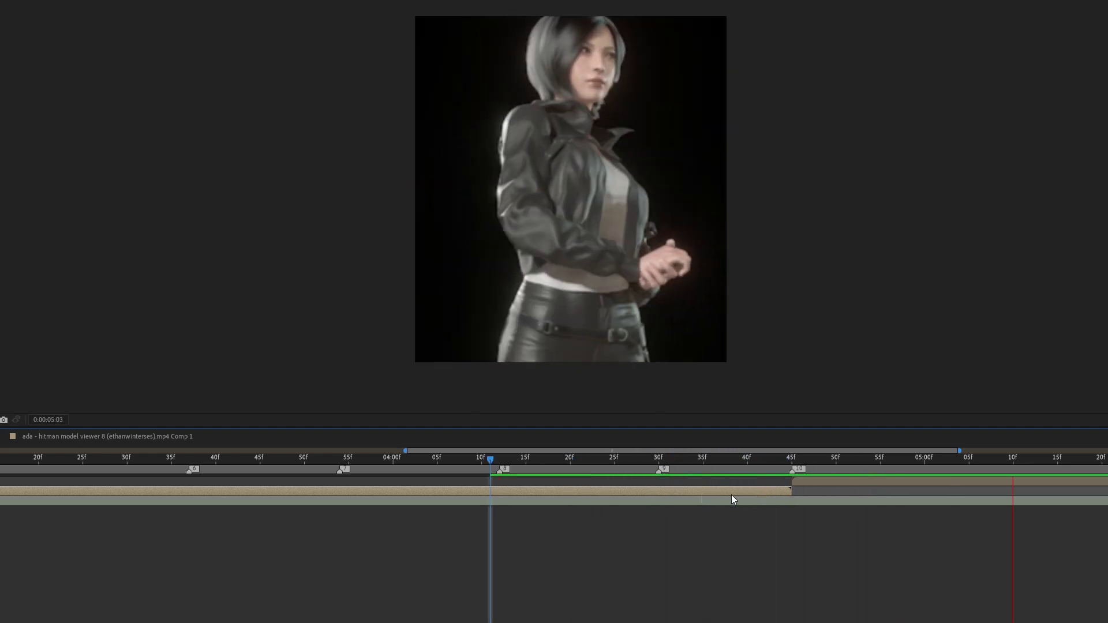
pyautogui.hscroll(-3, 609, 473)
pyautogui.click(610, 474)
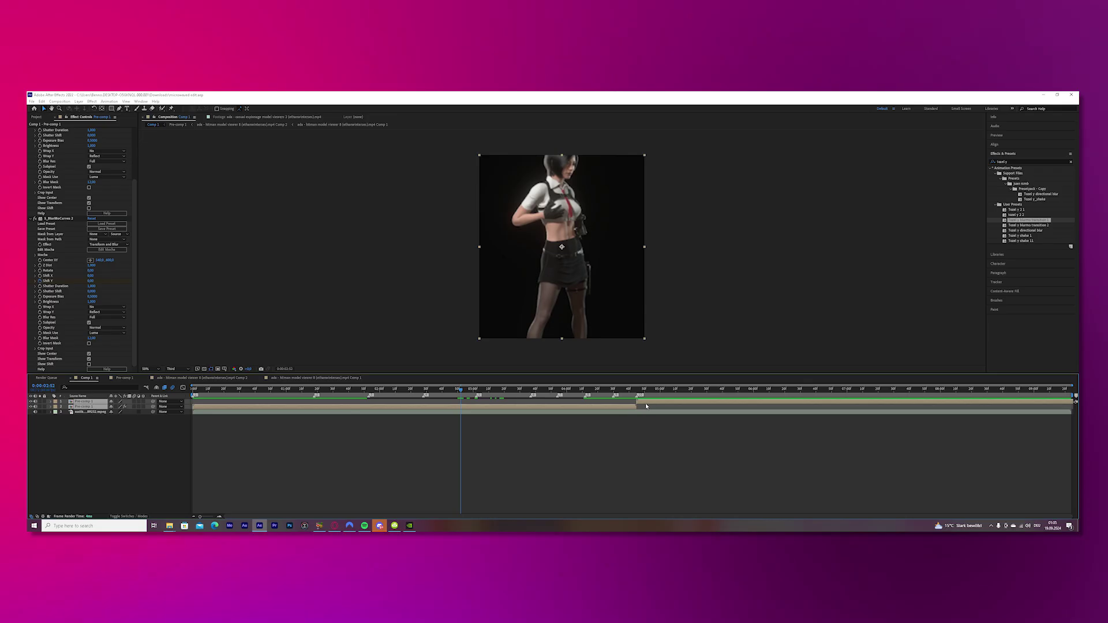
# - Pre-compose the two consecutive pre-comps into one and return to the start of the timeline
pyautogui.hotkey('ctrl', 'shift', 'c')
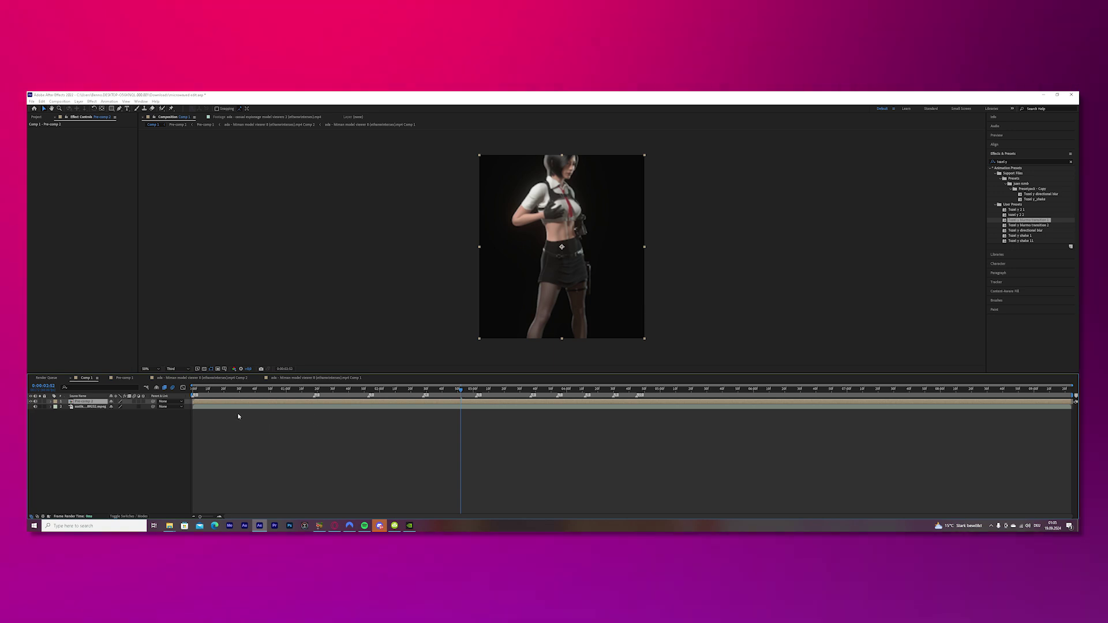
pyautogui.moveTo(238, 390); pyautogui.dragTo(192, 404)
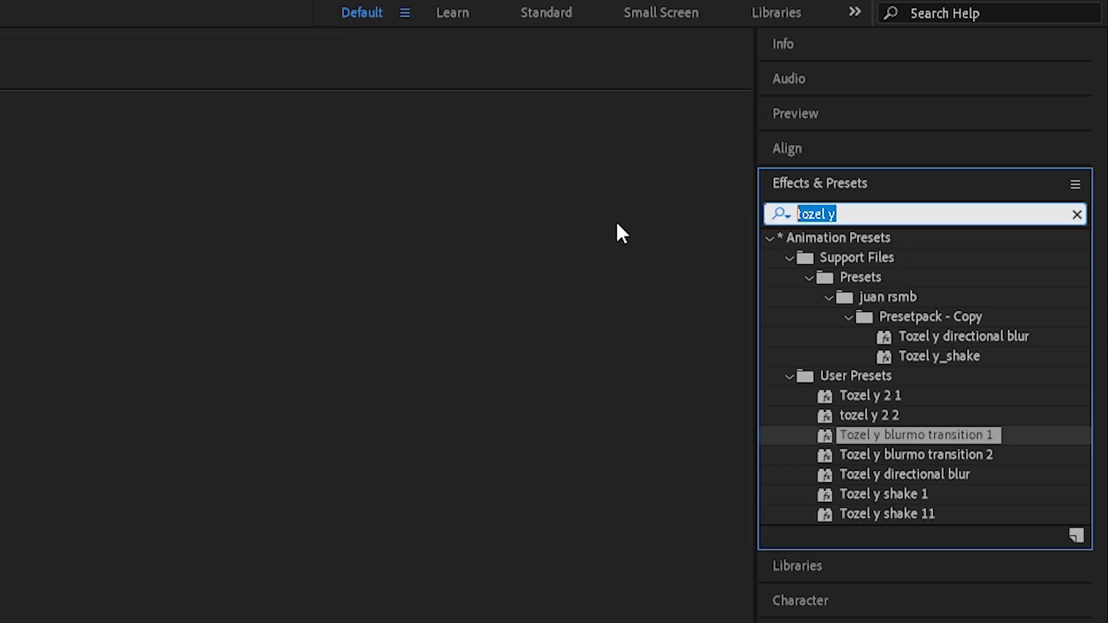
# - Apply S_Flicker to Pre-comp 2 and set its Amplitude to 0,13
pyautogui.press('BackSpace')
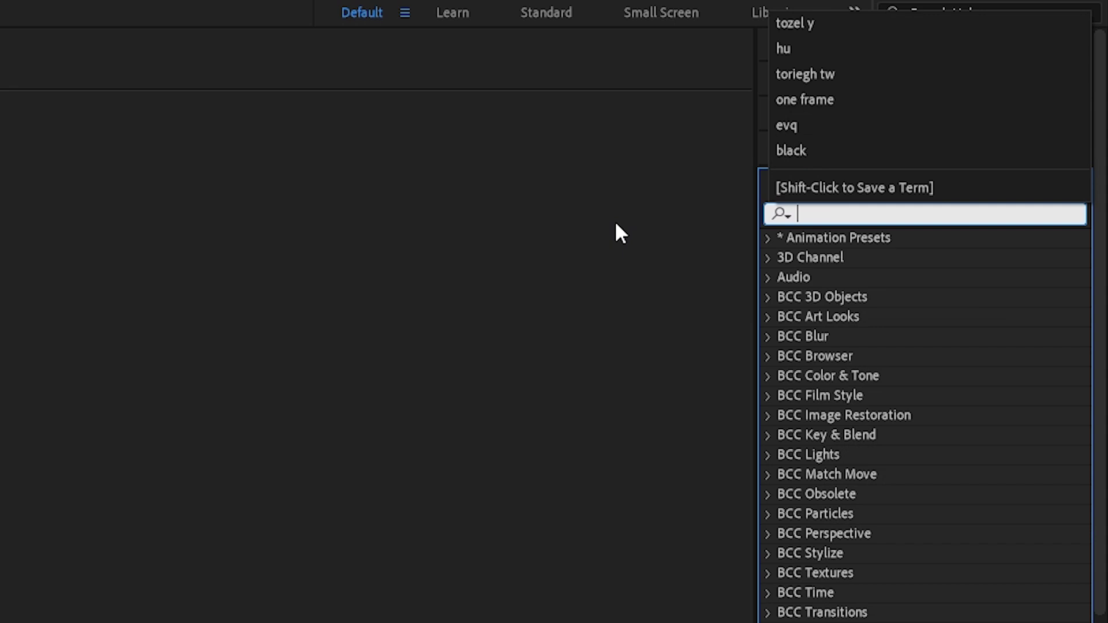
pyautogui.write('s_flicker')
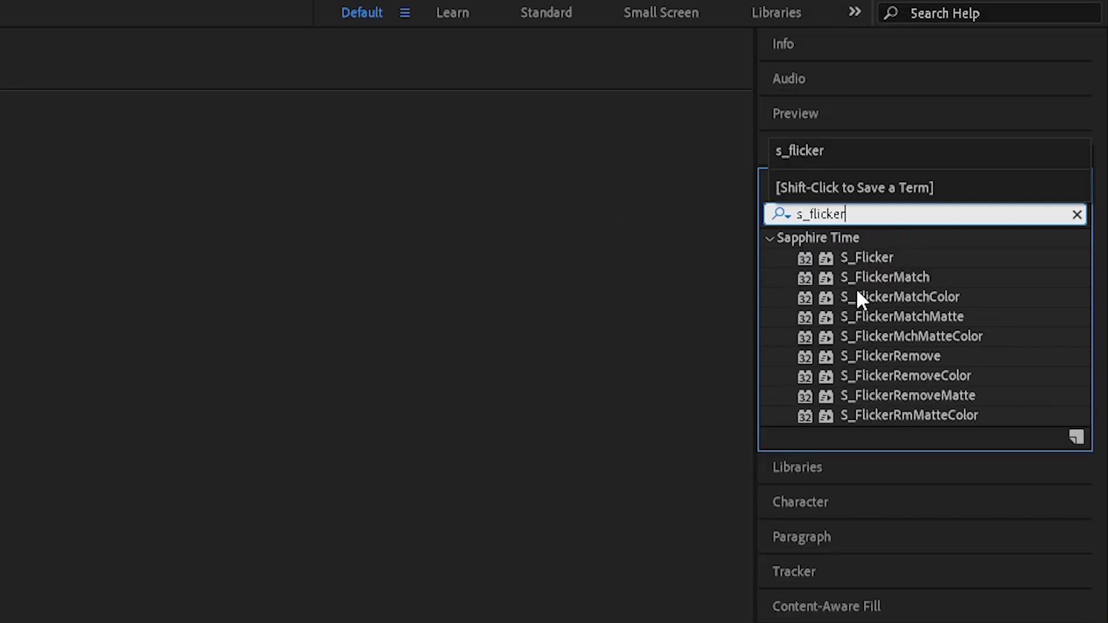
pyautogui.moveTo(866, 258); pyautogui.dragTo(445, 389)
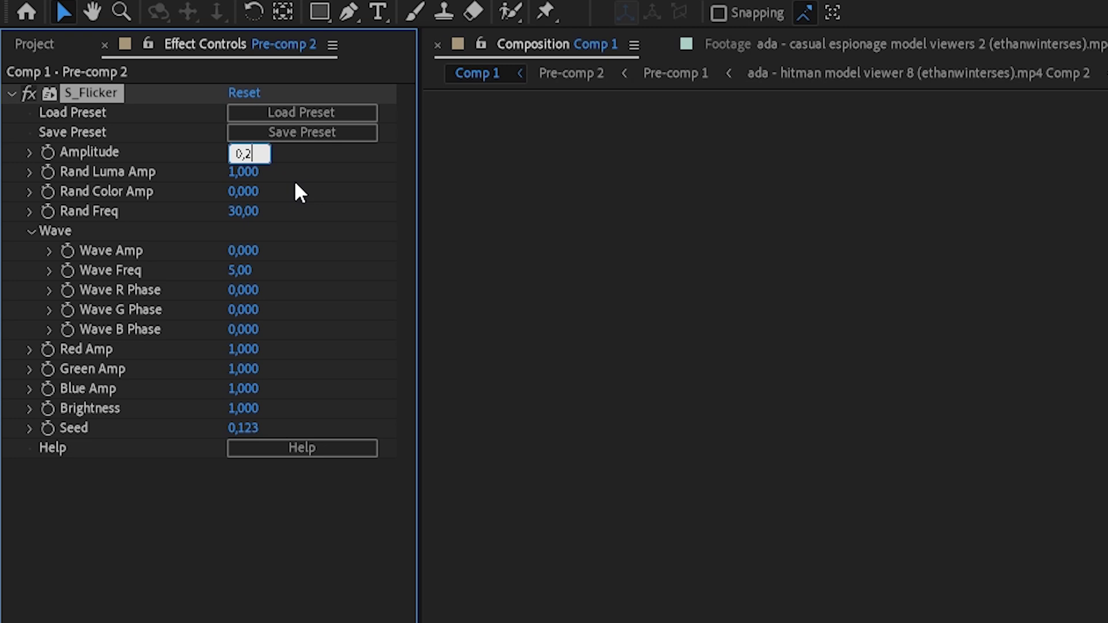
pyautogui.press('BackSpace')
pyautogui.write('13')
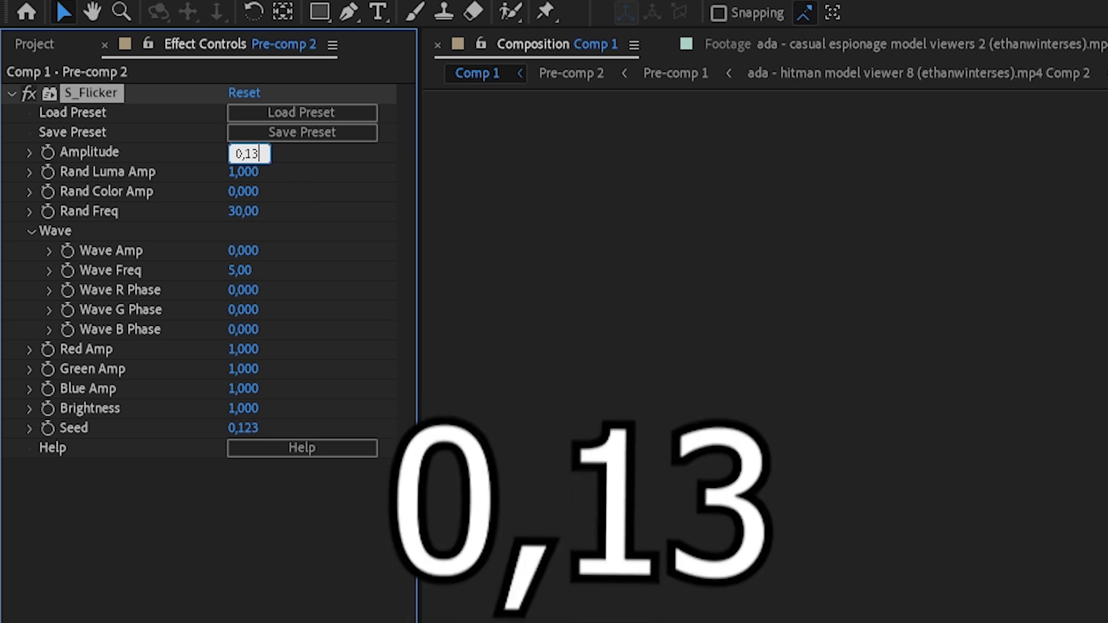
pyautogui.press('Return')
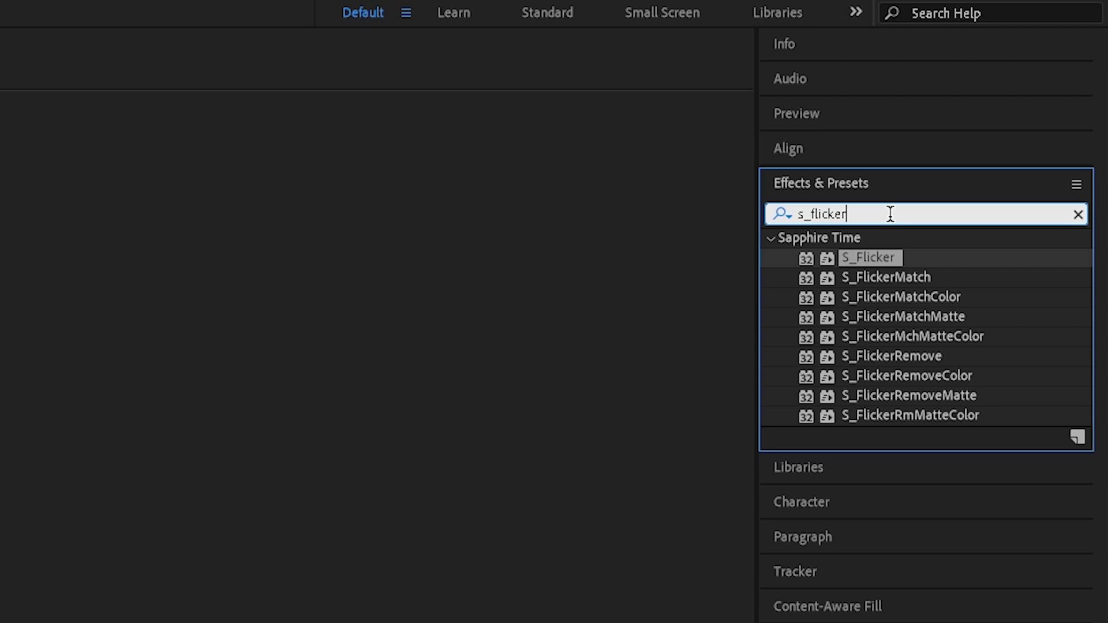
# - Apply S_Shake to Pre-comp 2 and set its Amplitude to 0,06 and Frequency to 4,5
pyautogui.write('s_shake')
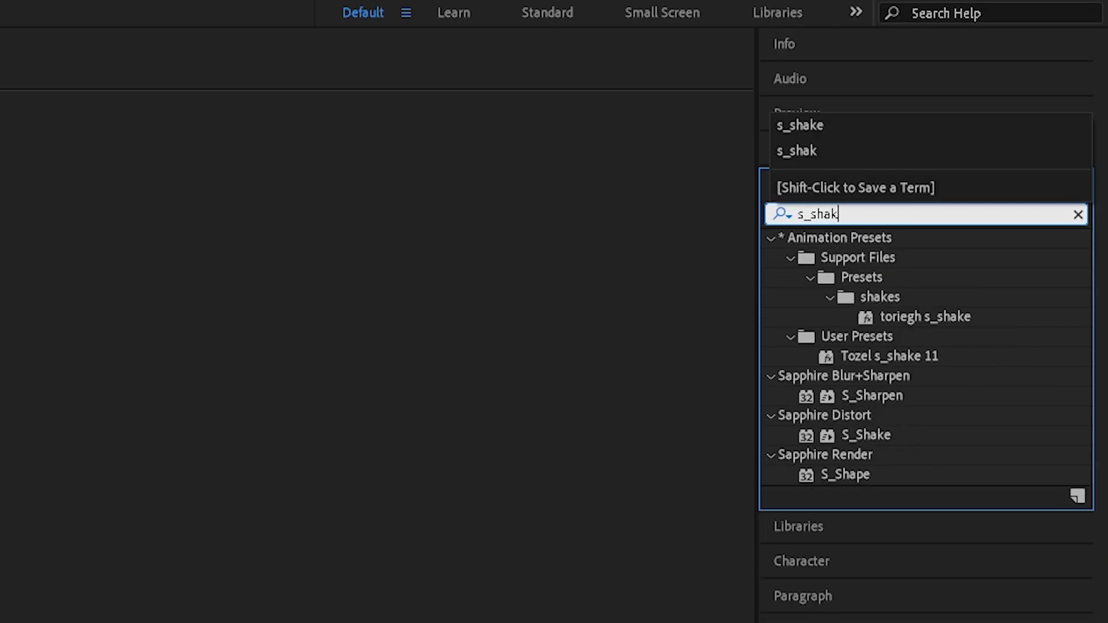
pyautogui.moveTo(848, 399); pyautogui.dragTo(287, 346)
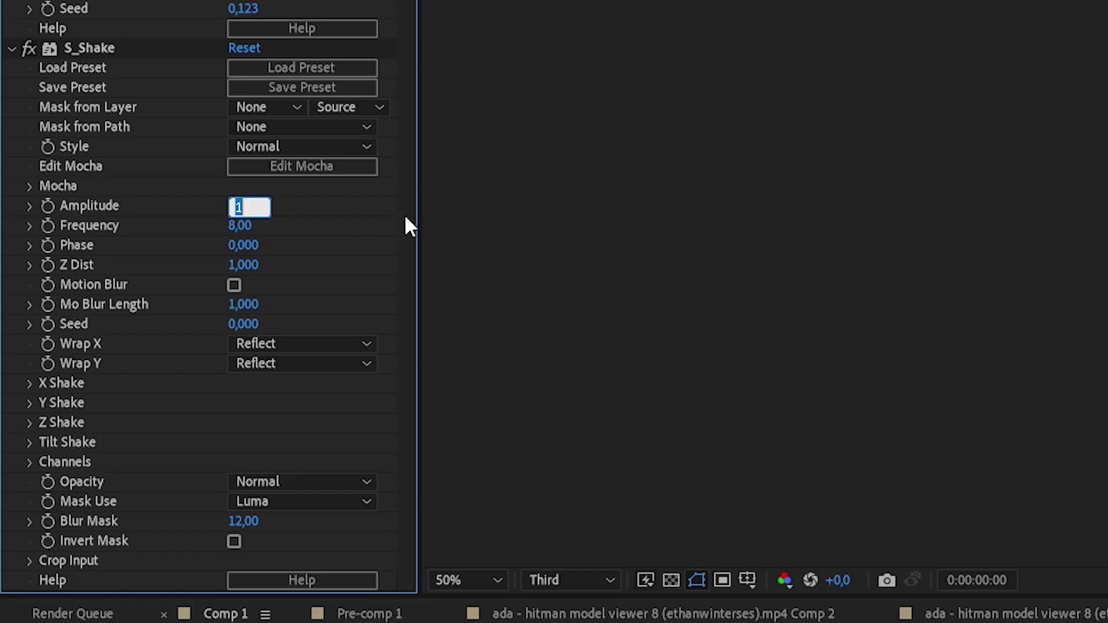
pyautogui.write('0,')
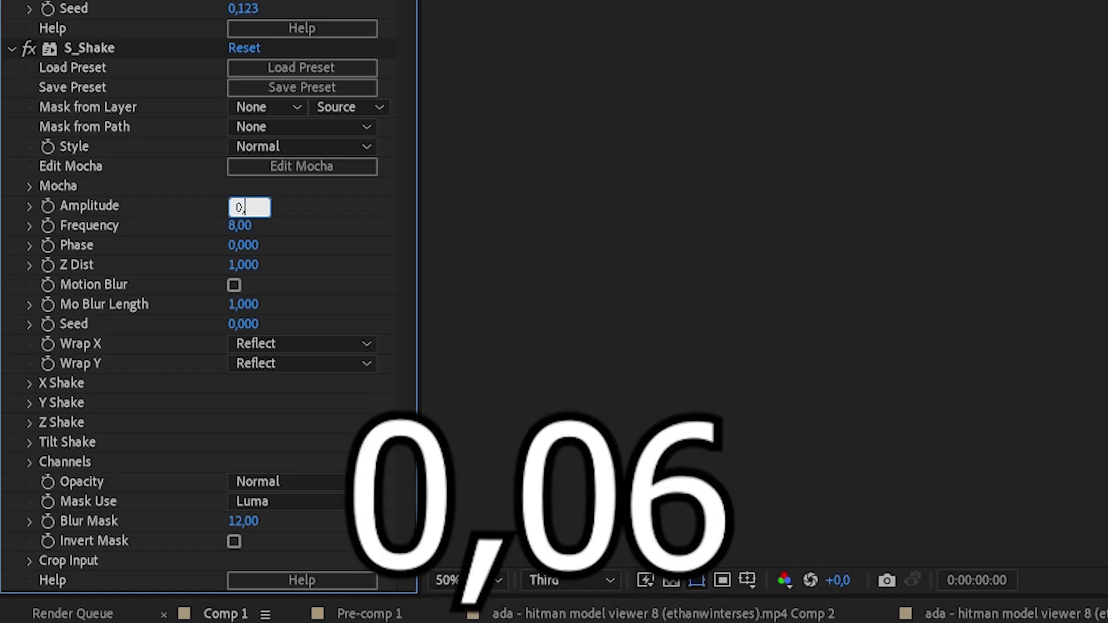
pyautogui.write('06')
pyautogui.press('Return')
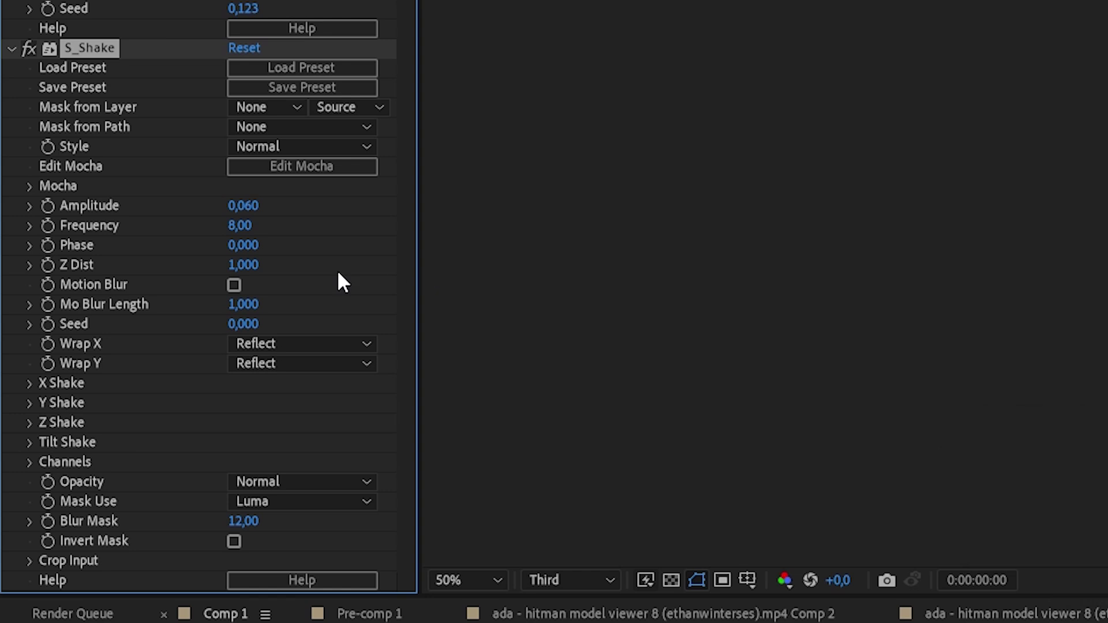
pyautogui.write('4,5')
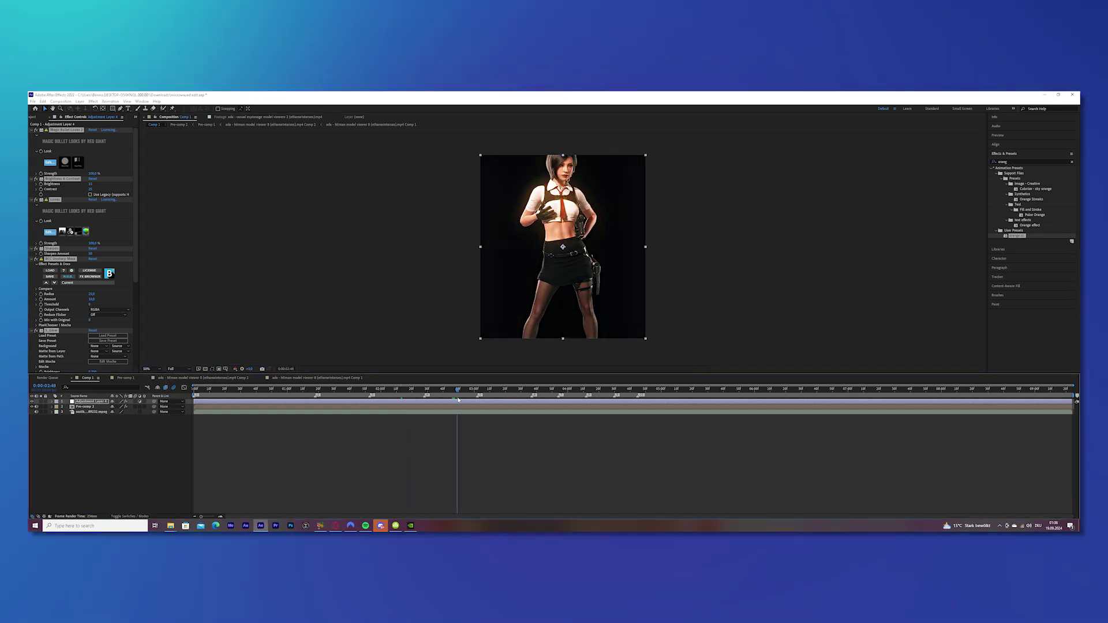
# - Pre-compose the colour-correction adjustment layer together with Pre-comp 2
pyautogui.keyDown('shift'); pyautogui.click(417, 407); pyautogui.keyUp('shift')
pyautogui.hotkey('ctrl', 'shift', 'c')
pyautogui.press('Return')
# - Slightly increase the combined pre-comp's Scale and save the project
pyautogui.press('s')
pyautogui.moveTo(120, 406); pyautogui.dragTo(121, 407)
pyautogui.hotkey('ctrl', 's')
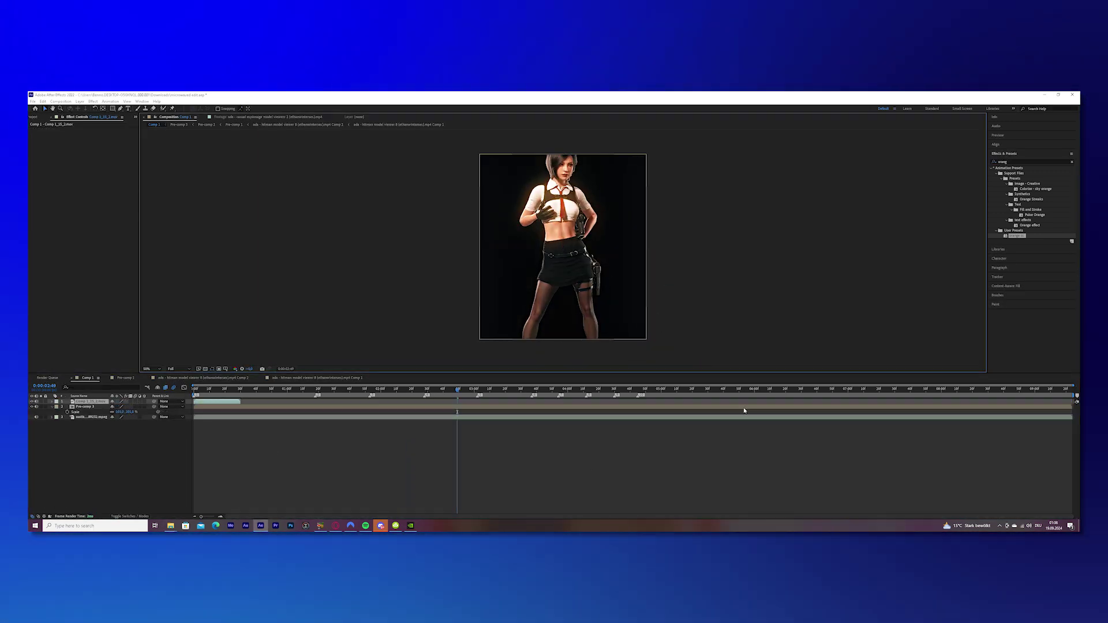